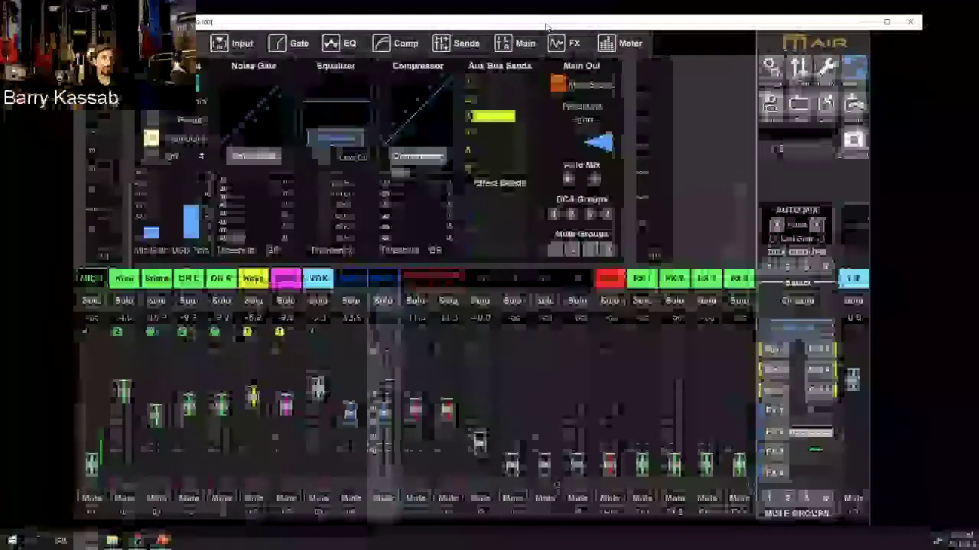
Select the MIC 1 channel and check its insert effect options, leaving the insert set to Off
{"action": "left_click_drag", "start_coordinate": [547, 26], "coordinate": [548, 20]}
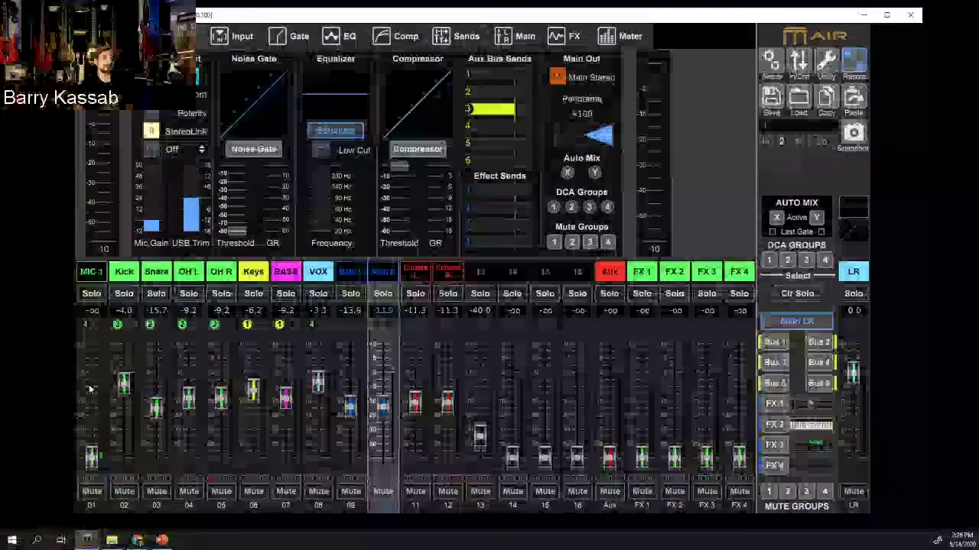
{"action": "left_click", "coordinate": [93, 273]}
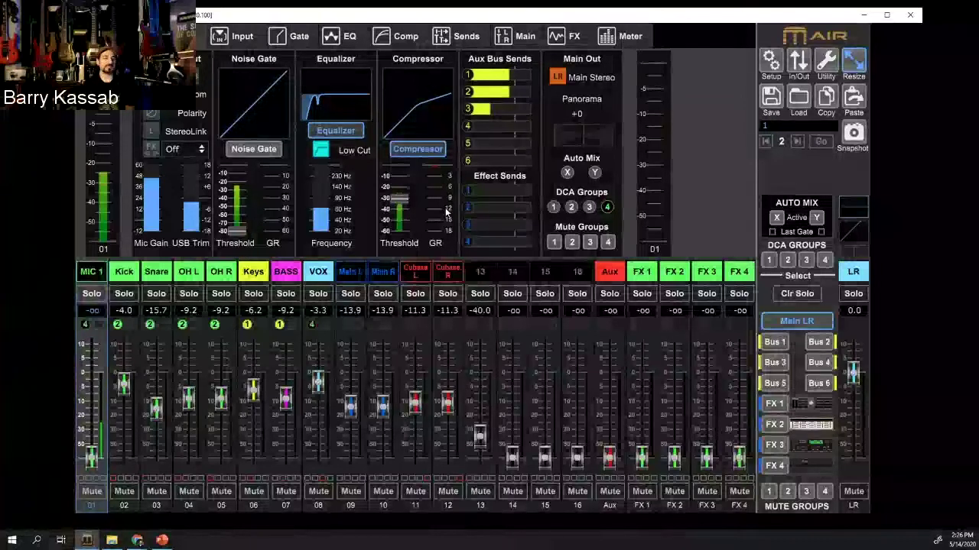
{"action": "mouse_move", "coordinate": [323, 199]}
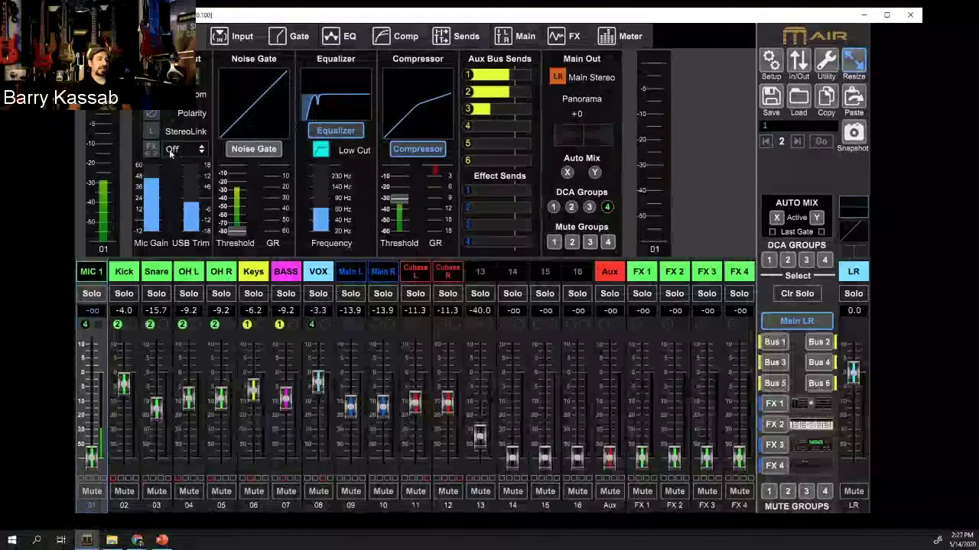
{"action": "left_click", "coordinate": [191, 151]}
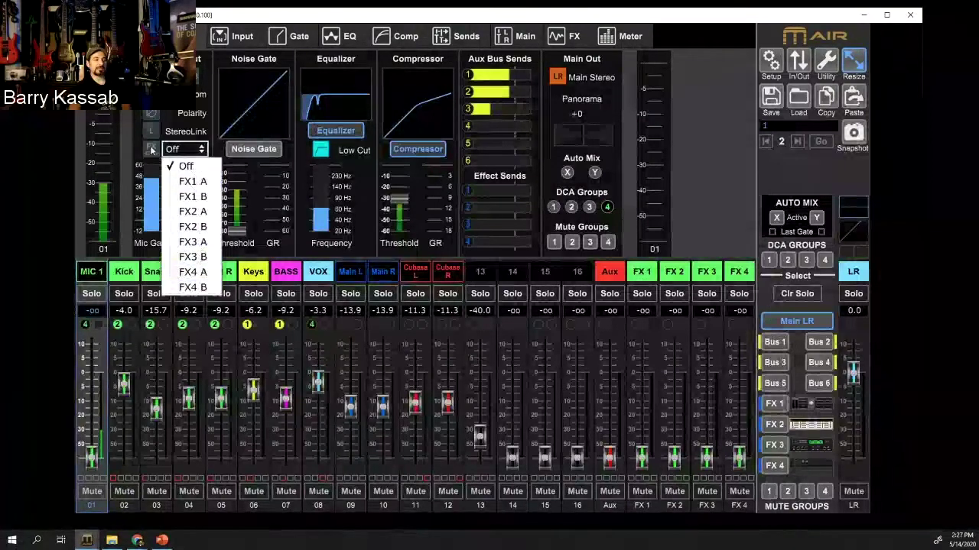
{"action": "left_click", "coordinate": [151, 150]}
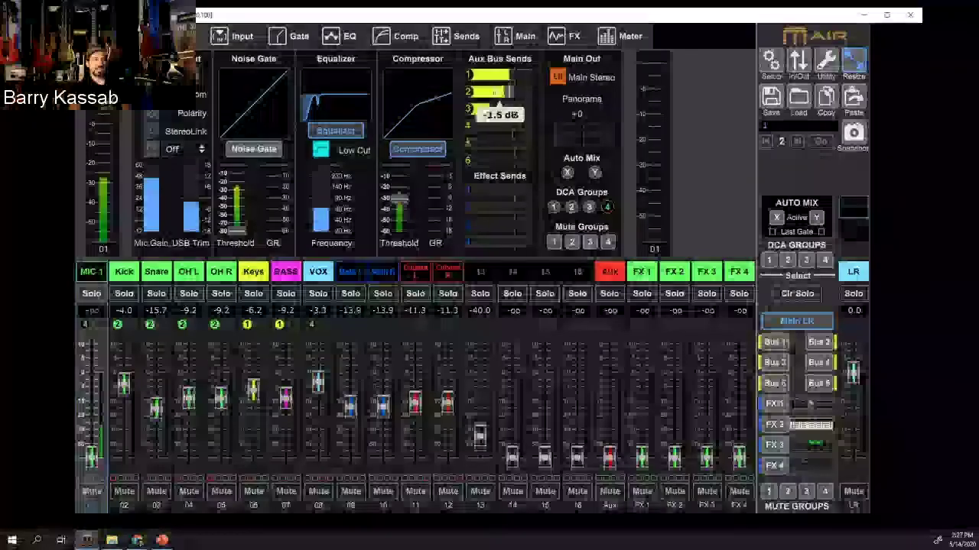
Try a noise gate threshold between -50 and -40 dB on MIC 1 and switch the gate on and off
{"action": "scroll", "coordinate": [493, 174], "scroll_direction": "up", "scroll_amount": 1}
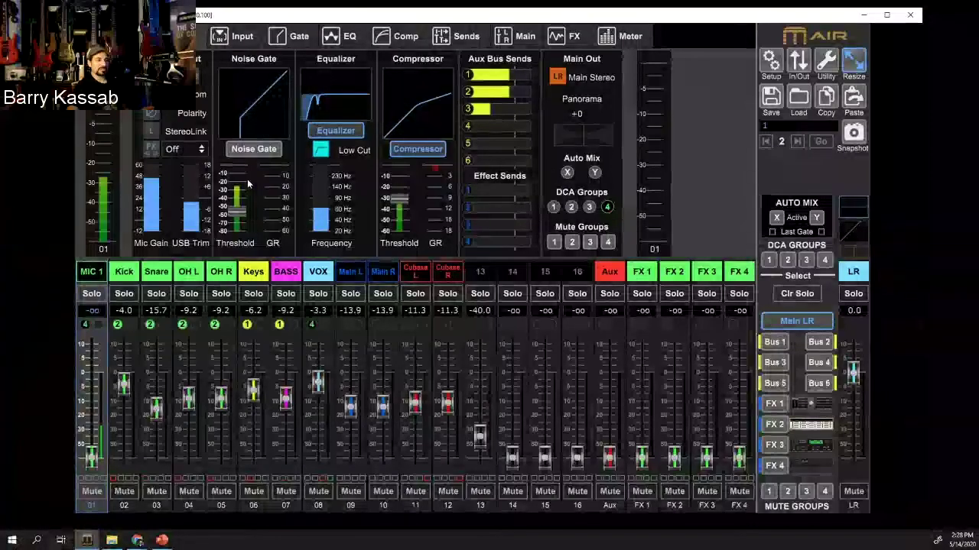
{"action": "left_click_drag", "start_coordinate": [246, 181], "coordinate": [251, 148]}
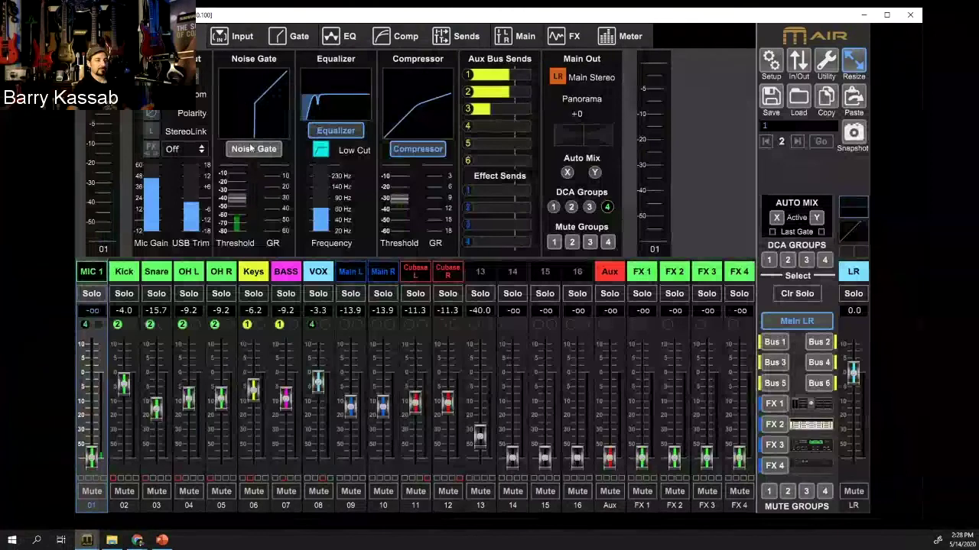
{"action": "left_click_drag", "start_coordinate": [225, 224], "coordinate": [244, 236]}
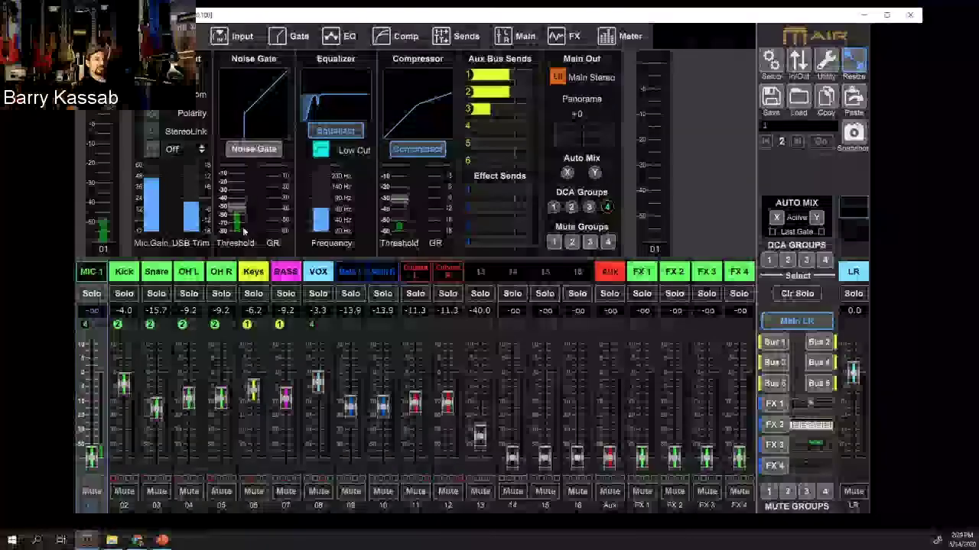
{"action": "left_click_drag", "start_coordinate": [243, 228], "coordinate": [244, 221]}
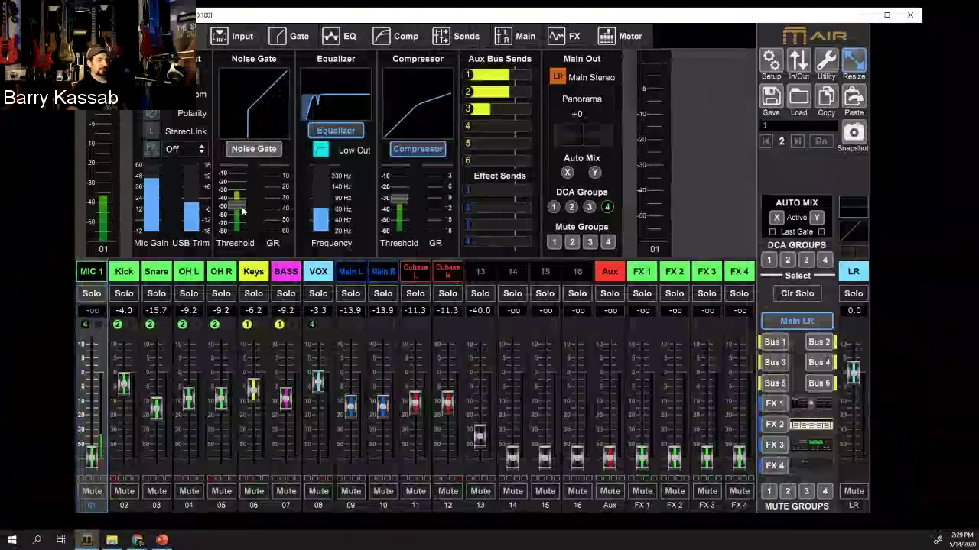
{"action": "left_click", "coordinate": [262, 150]}
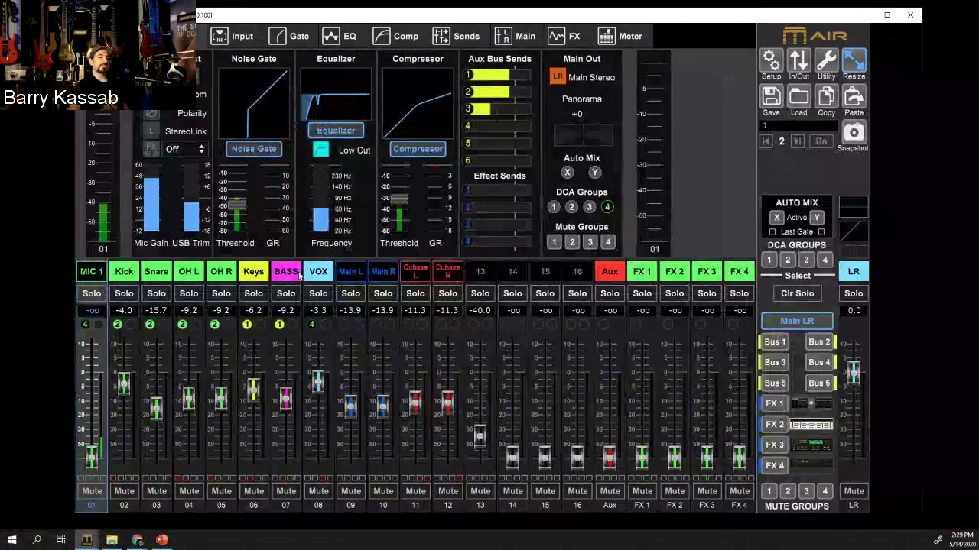
{"action": "left_click", "coordinate": [257, 150]}
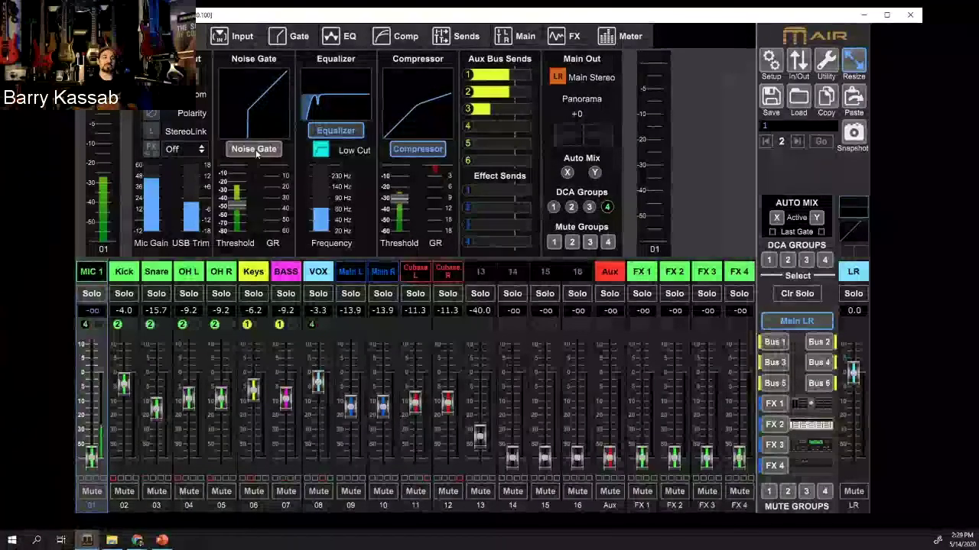
Raise MIC 1's noise gate threshold to -30.5 dB with the gate off, and check the detailed gate settings
{"action": "left_click", "coordinate": [255, 150]}
{"action": "left_click_drag", "start_coordinate": [239, 205], "coordinate": [234, 172]}
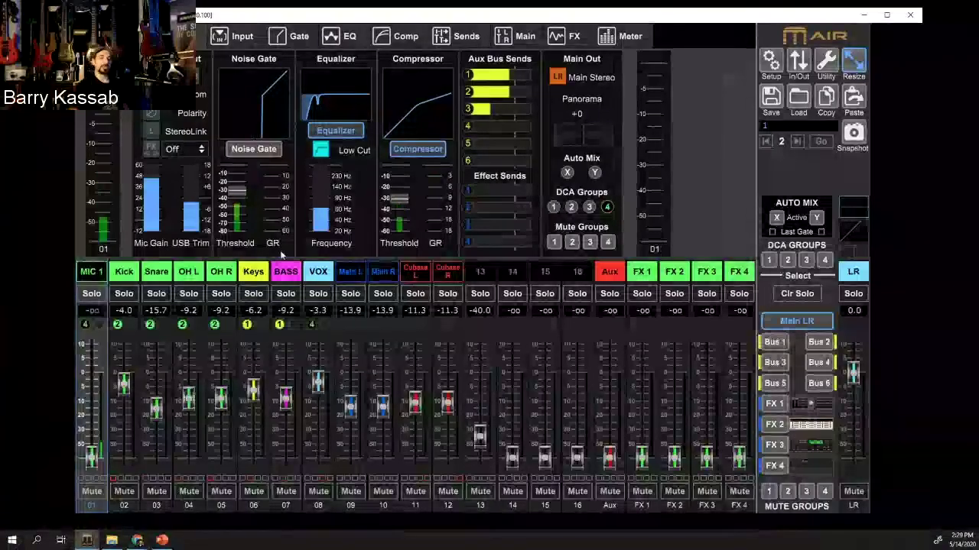
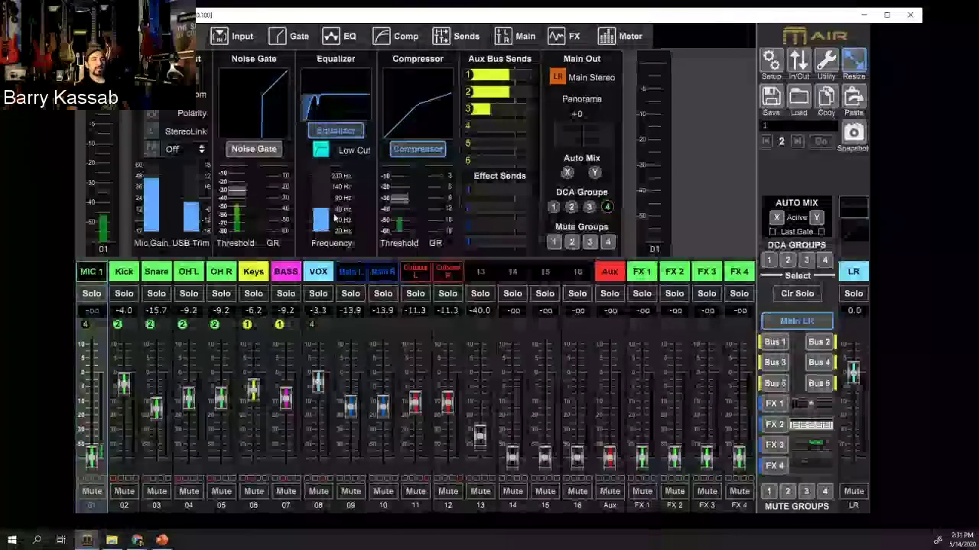
{"action": "left_click", "coordinate": [347, 38]}
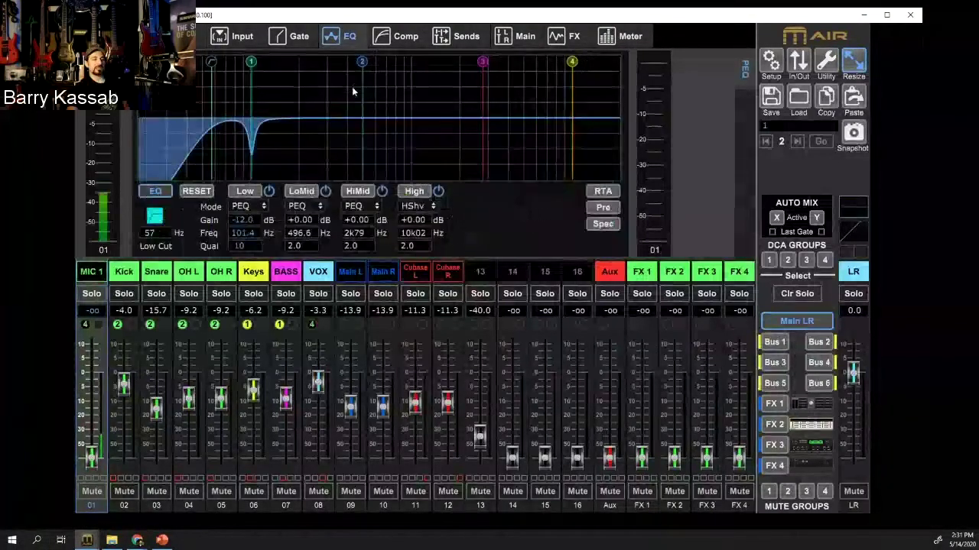
{"action": "left_click", "coordinate": [293, 39]}
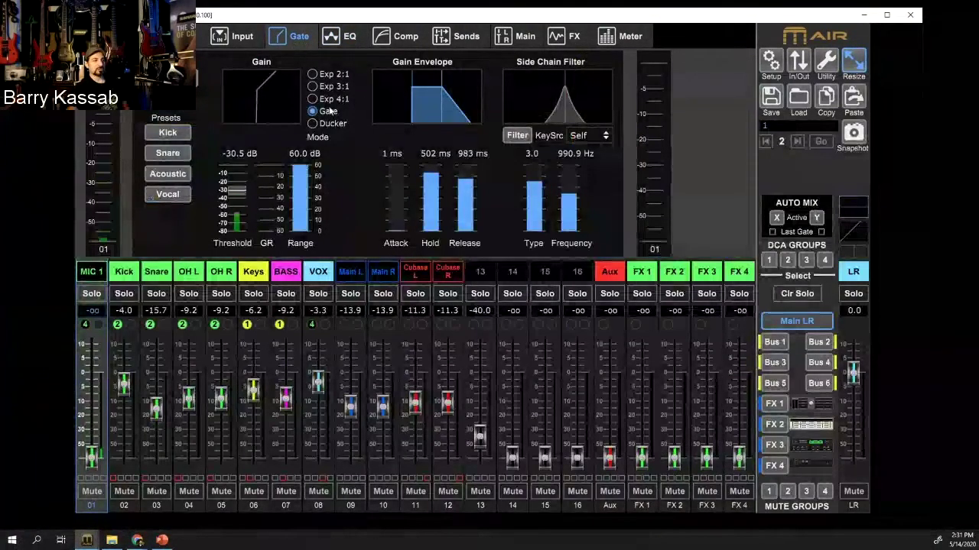
{"action": "left_click", "coordinate": [230, 40]}
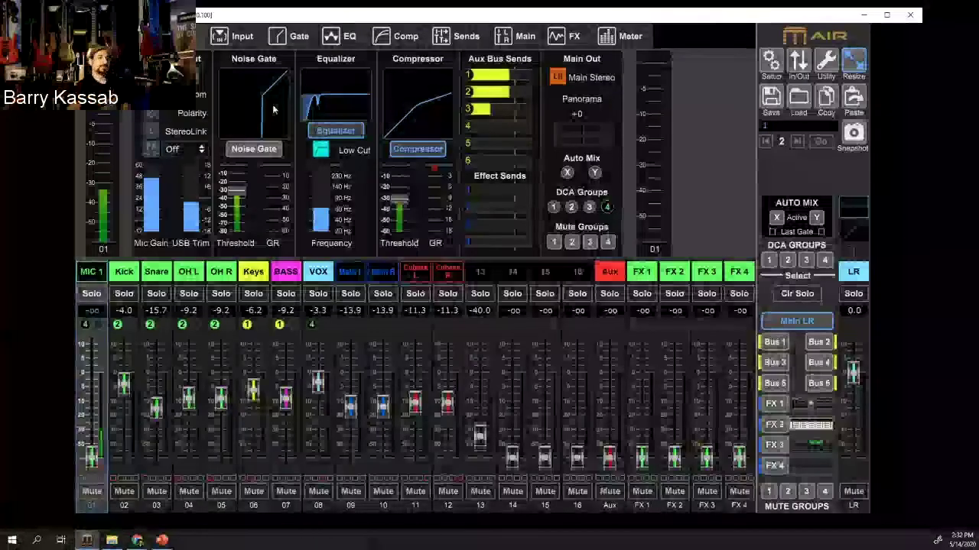
Set the gate range for MIC 1 to 43.0 dB in the detailed gate settings
{"action": "left_click", "coordinate": [299, 36]}
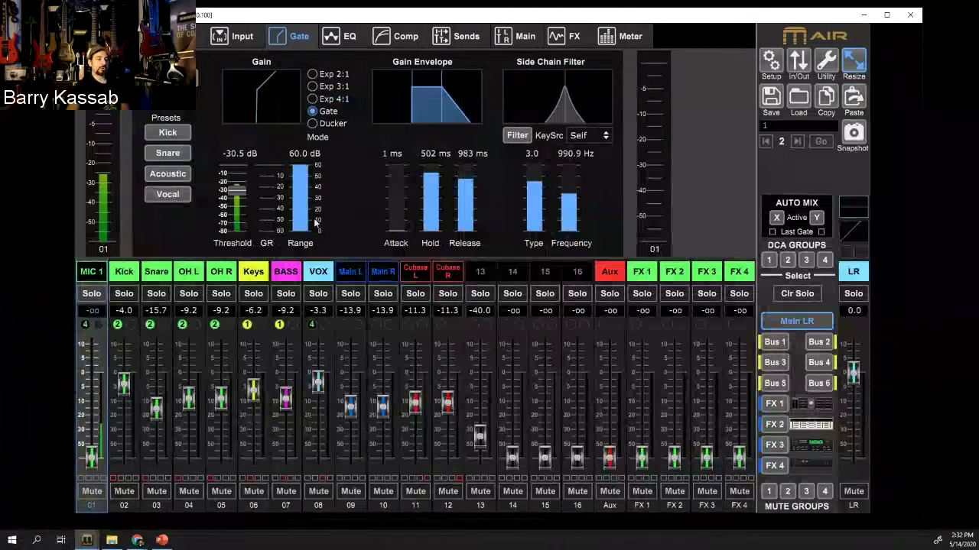
{"action": "mouse_move", "coordinate": [309, 166]}
{"action": "left_click_drag", "start_coordinate": [305, 172], "coordinate": [310, 221]}
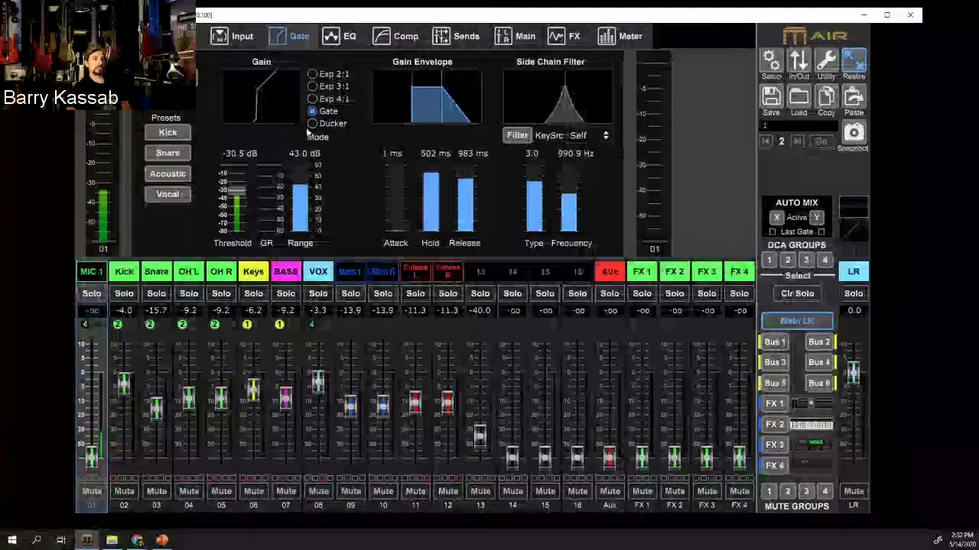
Try the Ducker, Exp 4:1 and Exp 2:1 modes on MIC 1's gate and return the mode to Gate
{"action": "left_click", "coordinate": [312, 123]}
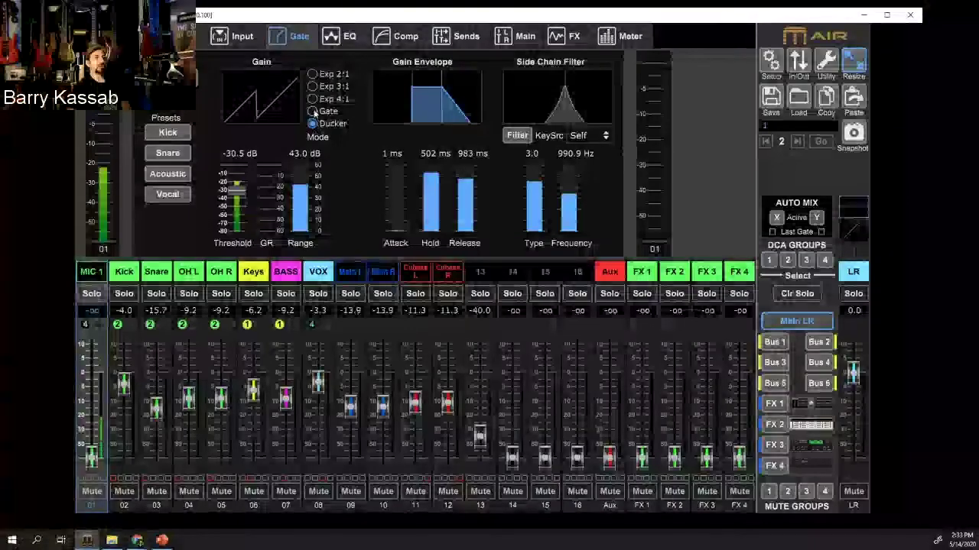
{"action": "left_click", "coordinate": [314, 111]}
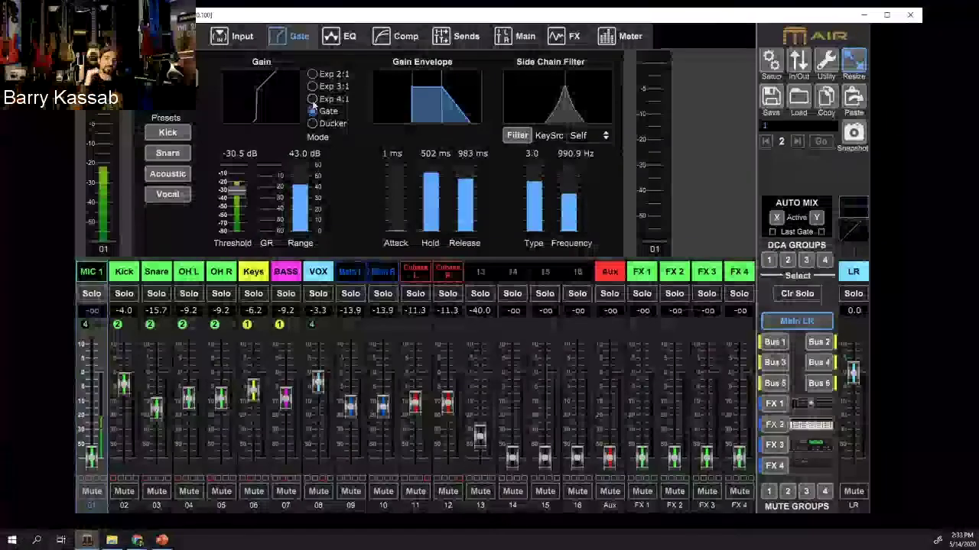
{"action": "left_click", "coordinate": [312, 99]}
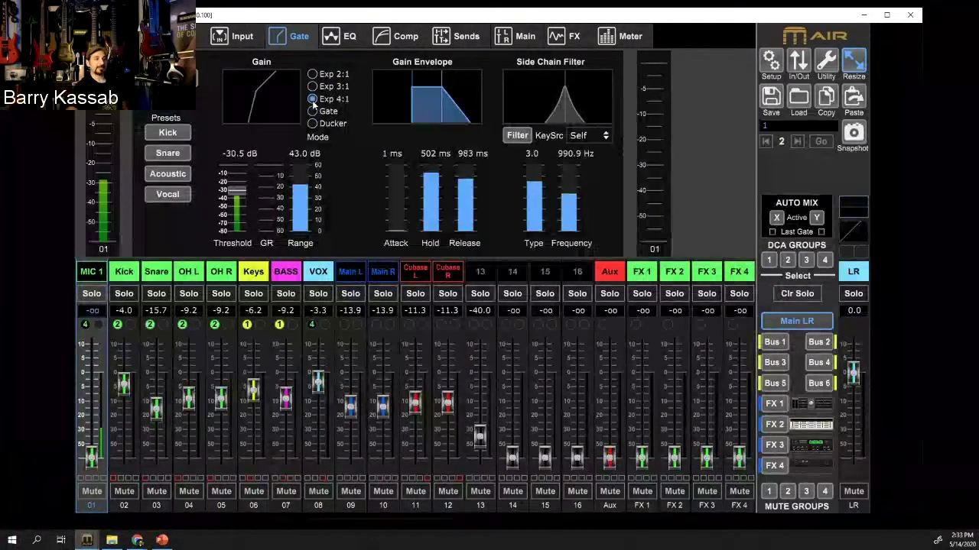
{"action": "left_click", "coordinate": [313, 74]}
{"action": "left_click", "coordinate": [312, 123]}
{"action": "left_click", "coordinate": [323, 112]}
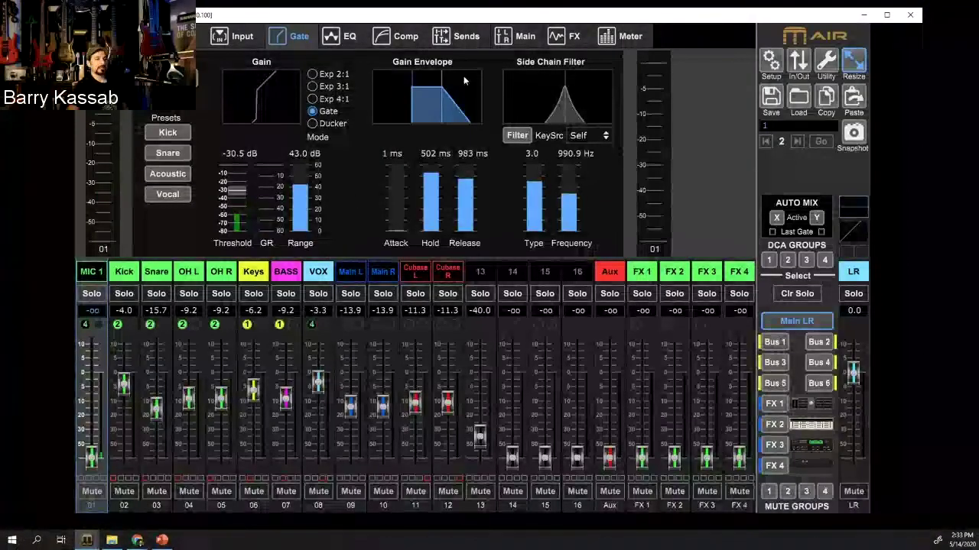
{"action": "mouse_move", "coordinate": [457, 207]}
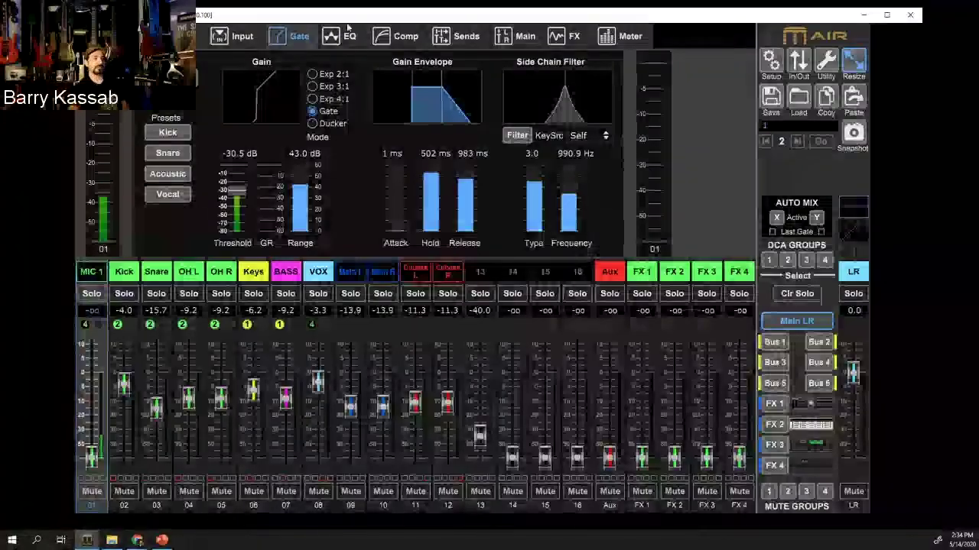
Set the low cut frequency of MIC 1 to 77 Hz in the detailed equalizer
{"action": "left_click", "coordinate": [349, 35]}
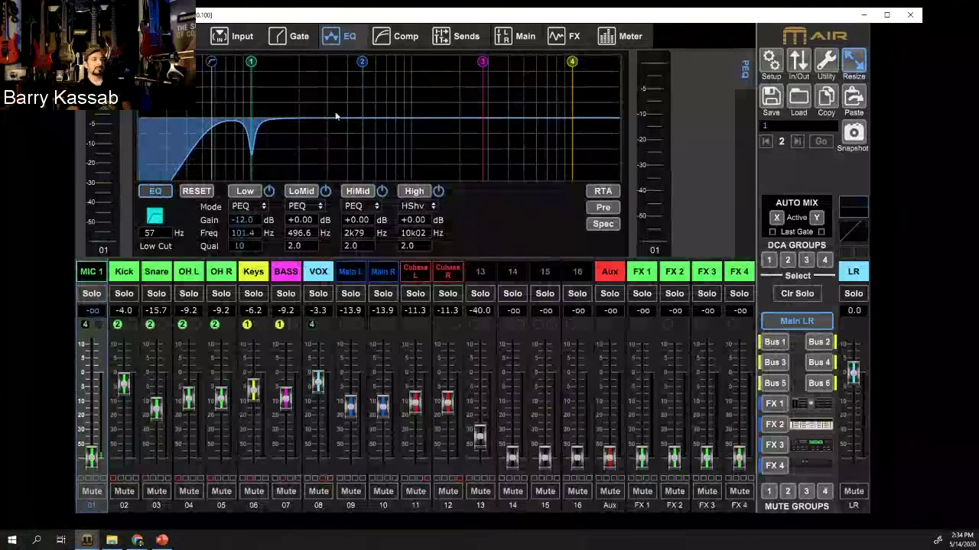
{"action": "left_click", "coordinate": [413, 213]}
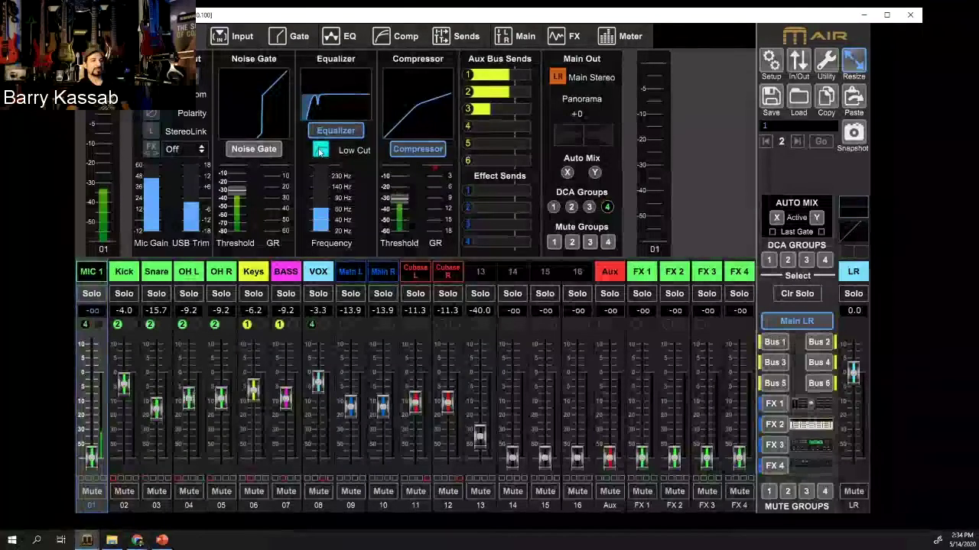
{"action": "left_click", "coordinate": [344, 40]}
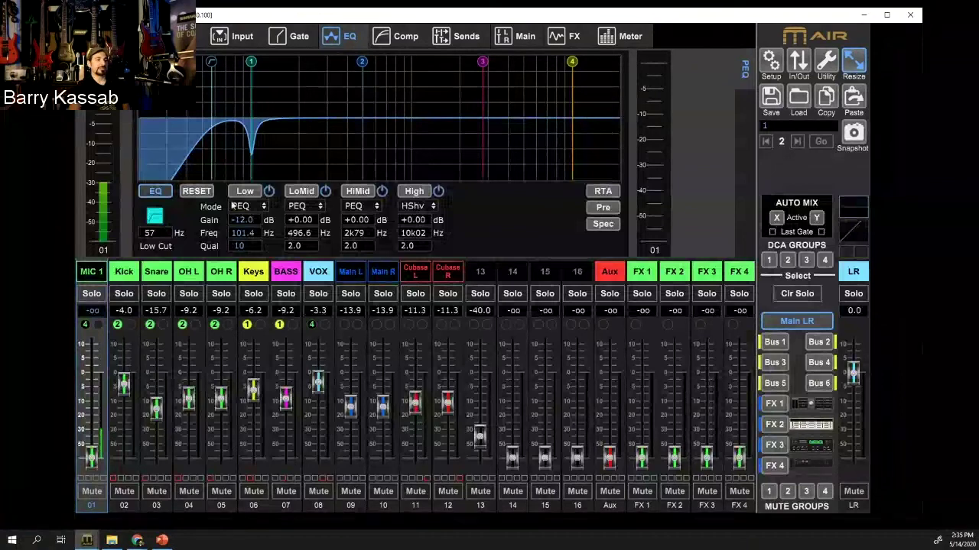
{"action": "left_click", "coordinate": [151, 233]}
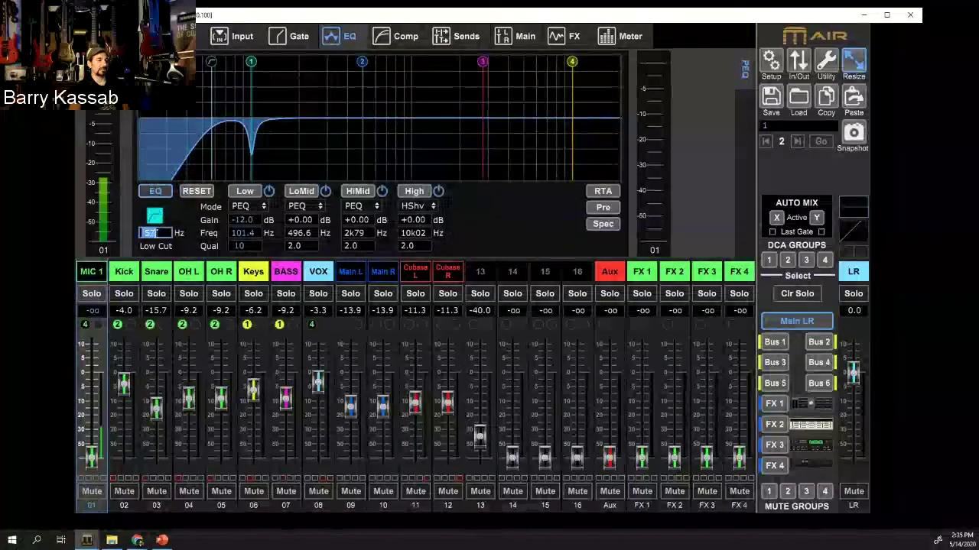
{"action": "left_click_drag", "start_coordinate": [214, 67], "coordinate": [232, 67]}
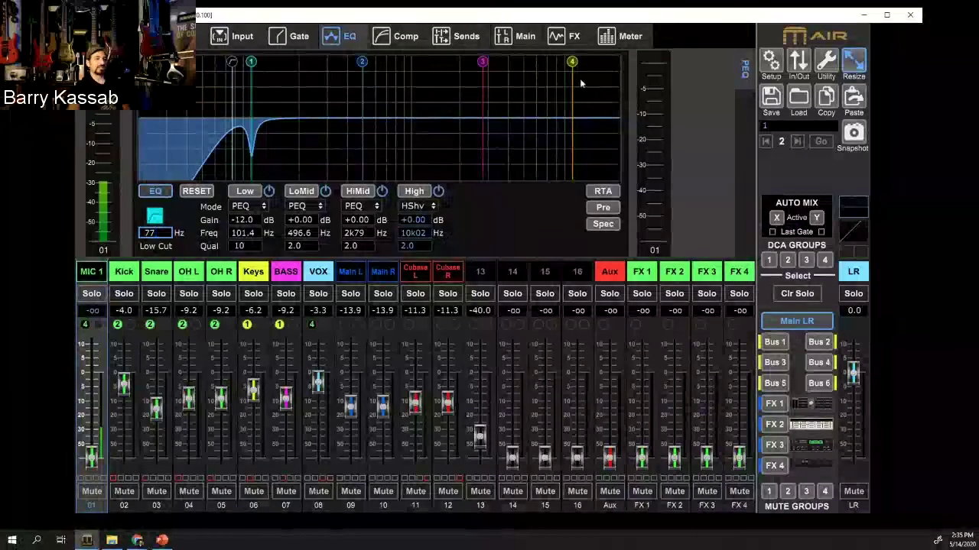
Shape MIC 1's high shelf band into a boost of +5.00 dB at 8.43 kHz
{"action": "left_click_drag", "start_coordinate": [572, 71], "coordinate": [558, 50]}
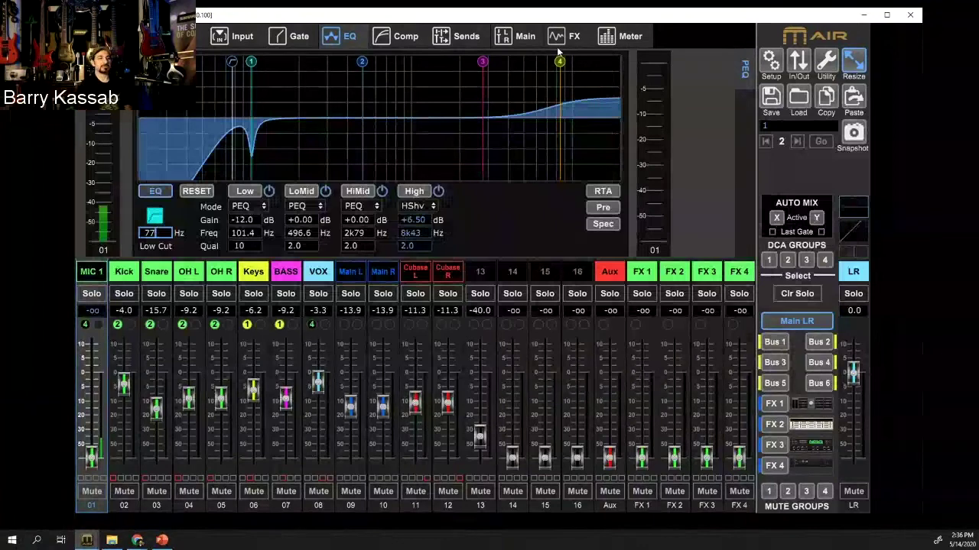
{"action": "mouse_move", "coordinate": [558, 61]}
{"action": "left_mouse_down"}
{"action": "mouse_move", "coordinate": [582, 103]}
{"action": "mouse_move", "coordinate": [574, 125]}
{"action": "mouse_move", "coordinate": [571, 63]}
{"action": "mouse_move", "coordinate": [573, 74]}
{"action": "left_mouse_up"}
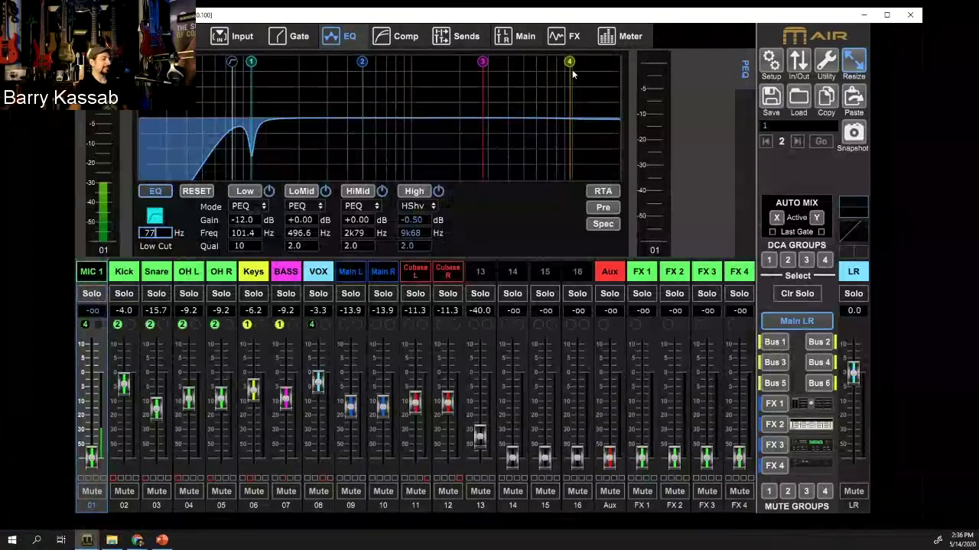
{"action": "left_click_drag", "start_coordinate": [572, 75], "coordinate": [560, 60]}
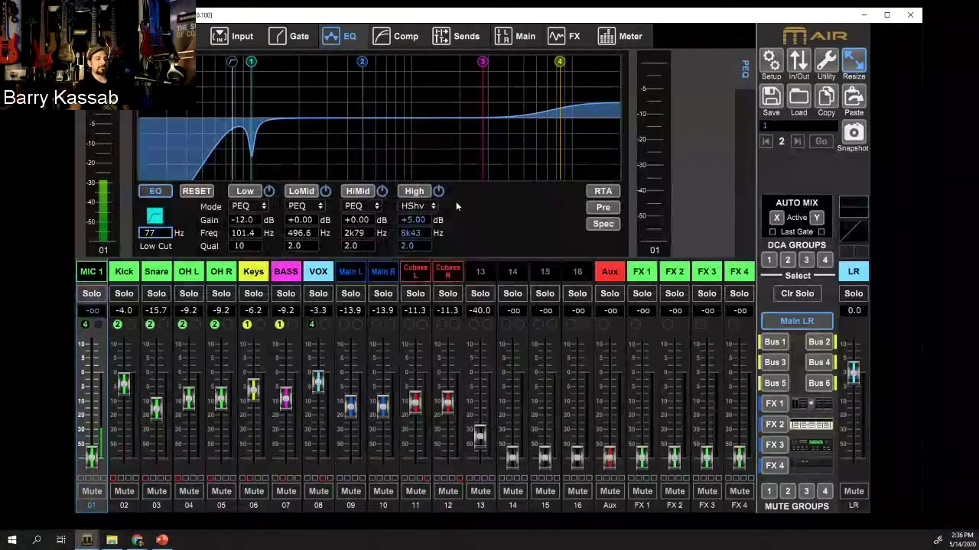
Turn on the real-time analyzer over the EQ curve, toggle its pre-EQ view on and off, and enable the spectrogram
{"action": "left_click", "coordinate": [603, 194]}
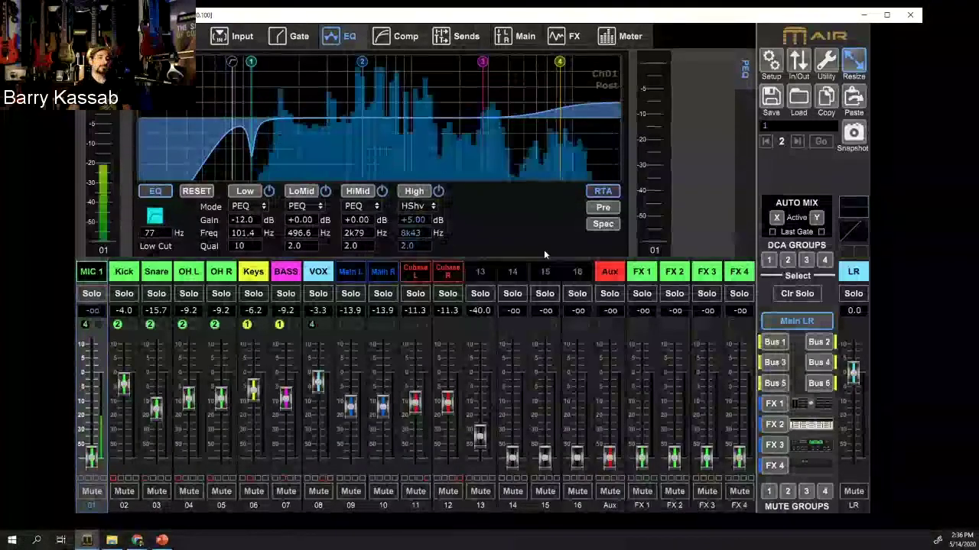
{"action": "left_click", "coordinate": [603, 207]}
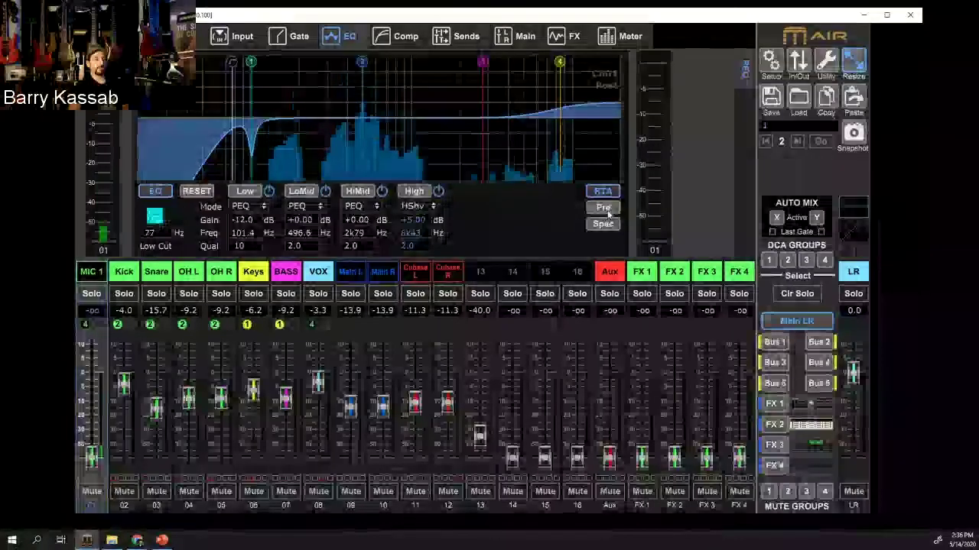
{"action": "left_click", "coordinate": [607, 211]}
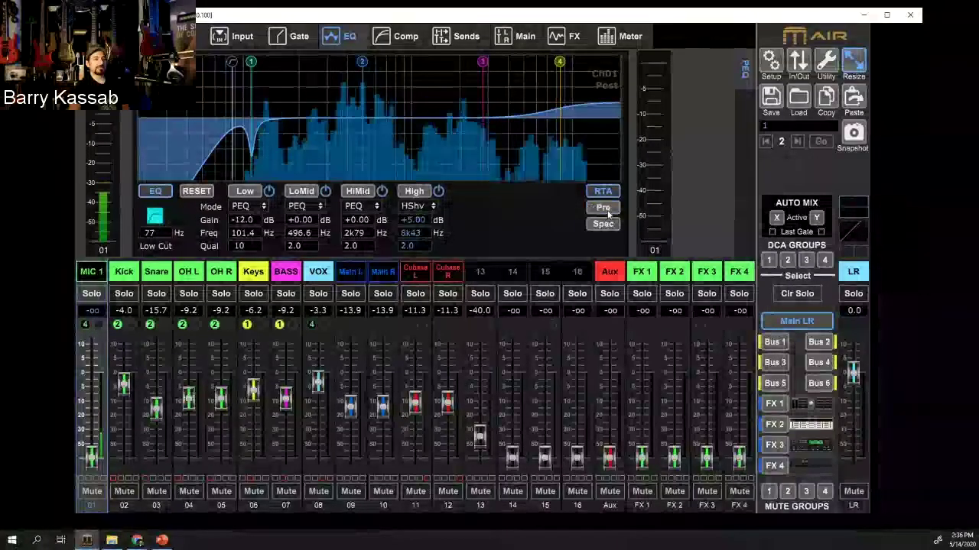
{"action": "left_click", "coordinate": [608, 228]}
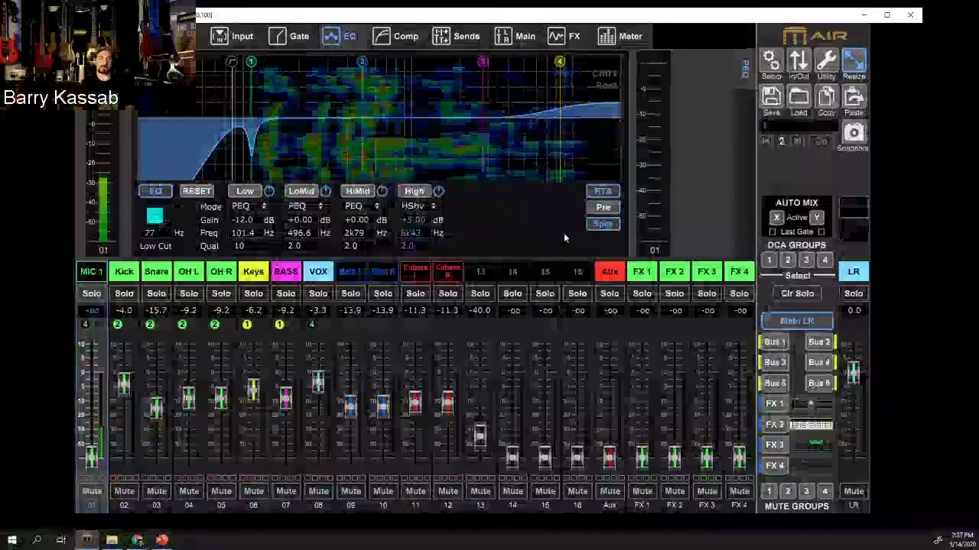
Turn off the spectrogram in MIC 1's equalizer and return to the channel overview
{"action": "left_click", "coordinate": [604, 225]}
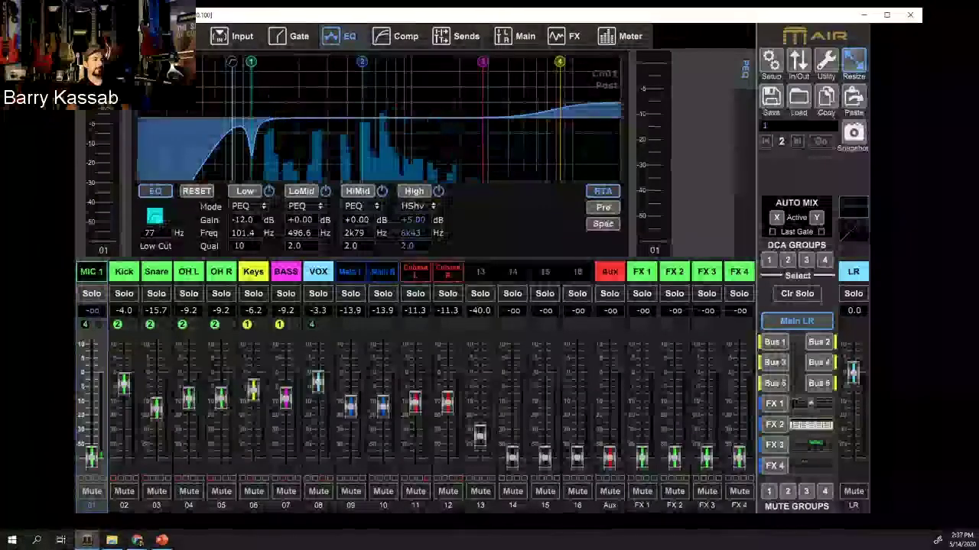
{"action": "left_click", "coordinate": [195, 38]}
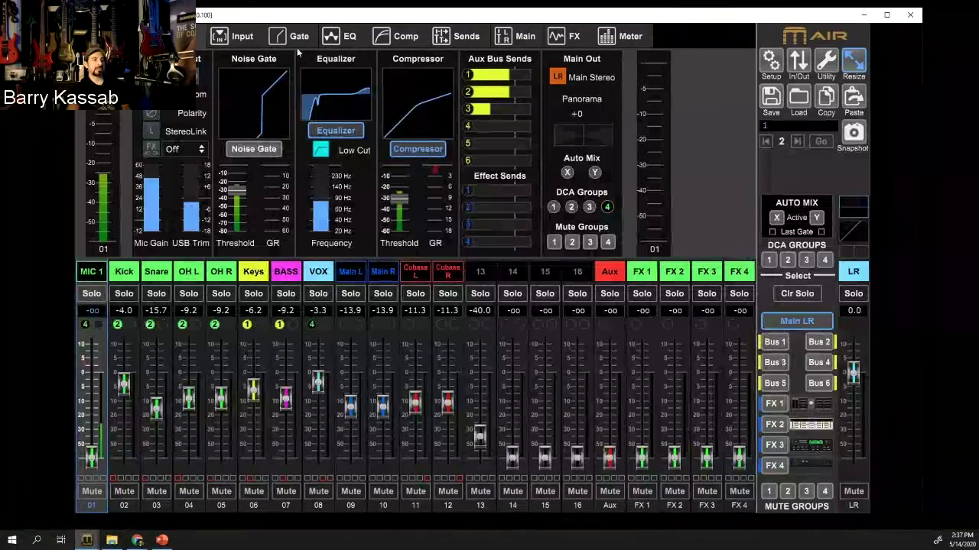
Sweep MIC 1's compressor mix down and back to 100 %, finishing with the mix at 50 %
{"action": "left_click", "coordinate": [404, 40]}
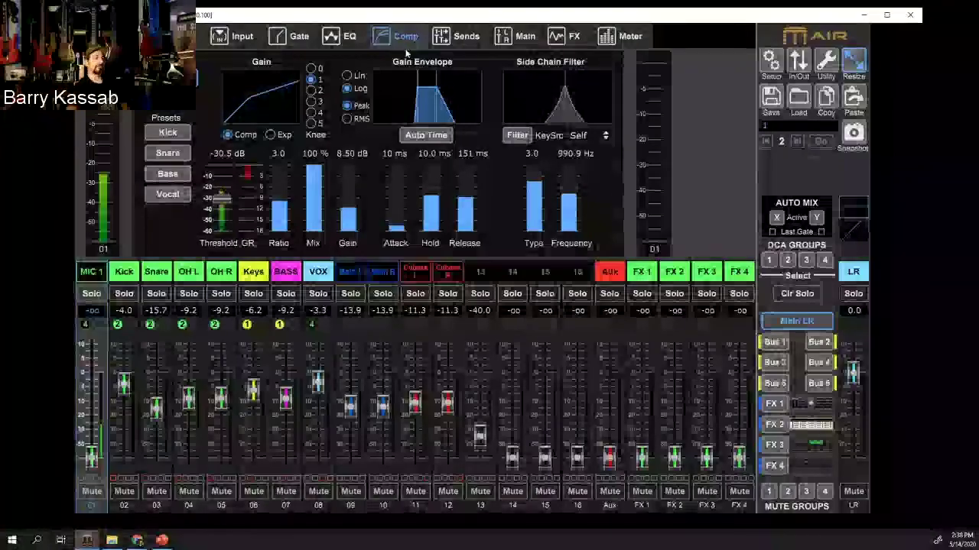
{"action": "mouse_move", "coordinate": [317, 196]}
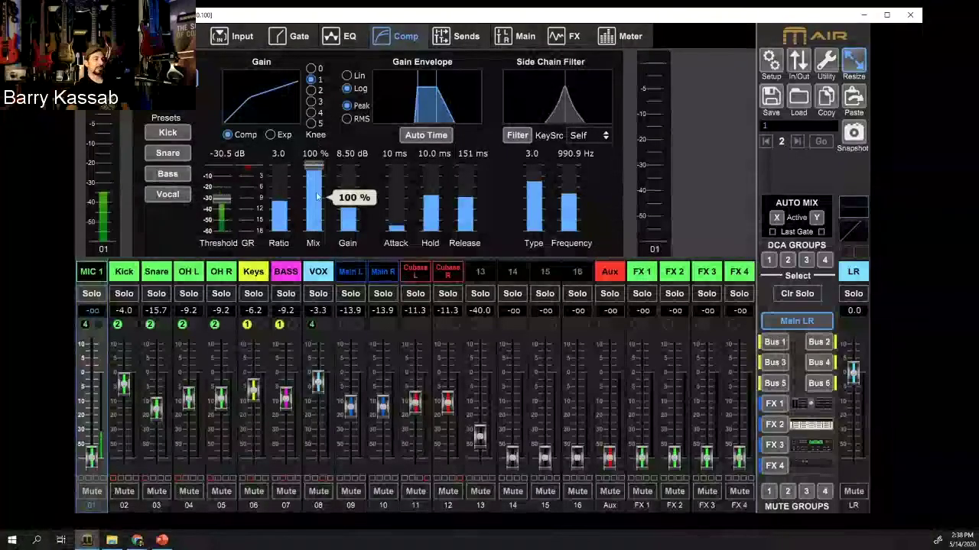
{"action": "left_click_drag", "start_coordinate": [314, 172], "coordinate": [280, 382]}
{"action": "left_click_drag", "start_coordinate": [314, 231], "coordinate": [329, 92]}
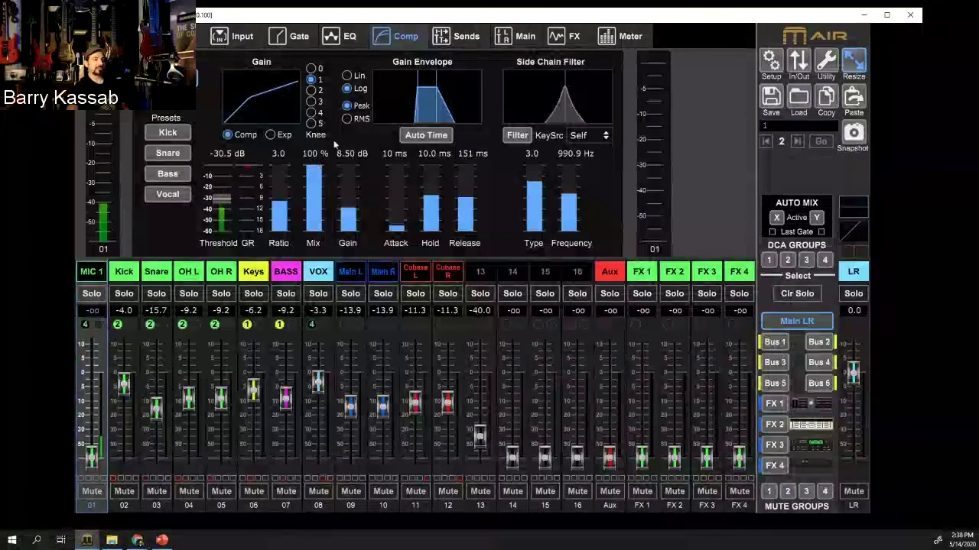
{"action": "left_click_drag", "start_coordinate": [324, 168], "coordinate": [320, 222]}
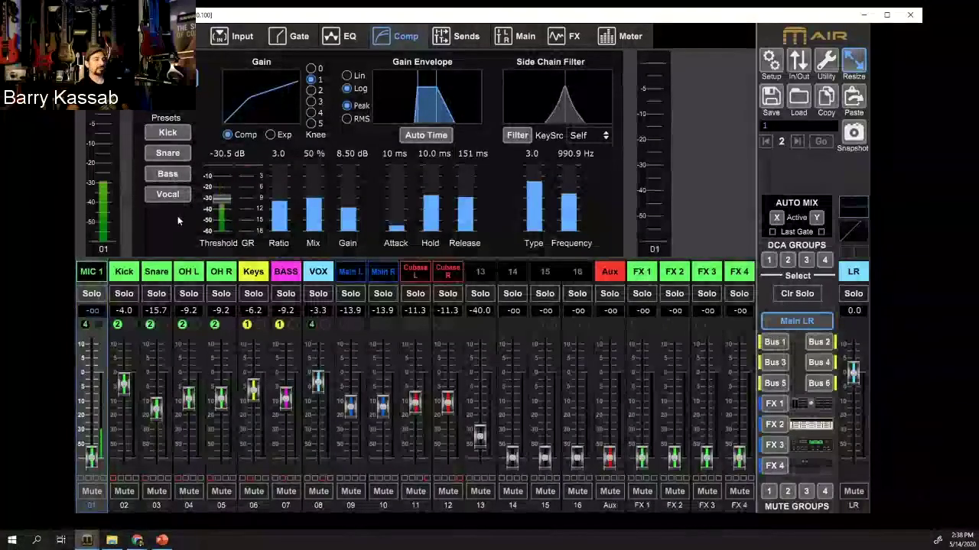
Load the Kick compressor preset on the Kick channel
{"action": "left_click", "coordinate": [124, 273]}
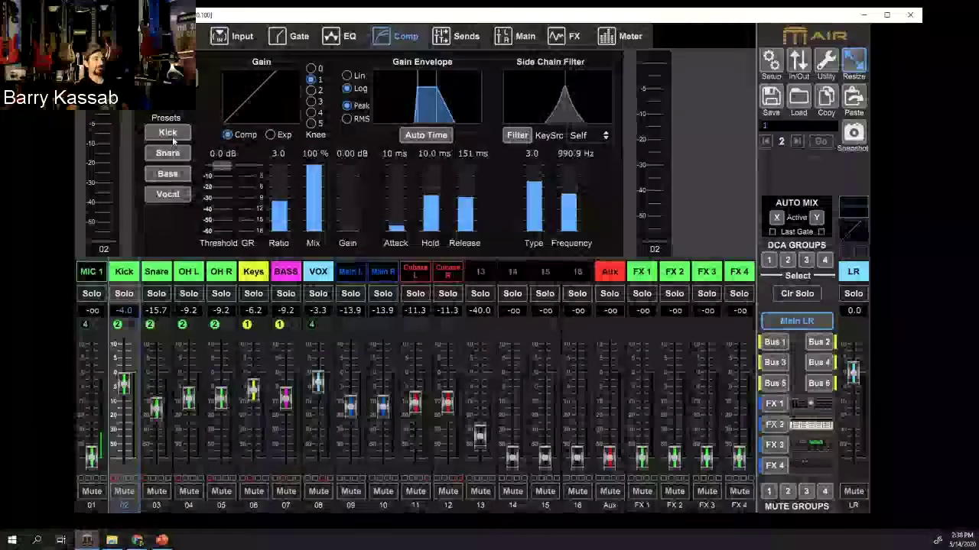
{"action": "left_click", "coordinate": [169, 134]}
{"action": "left_click", "coordinate": [468, 302]}
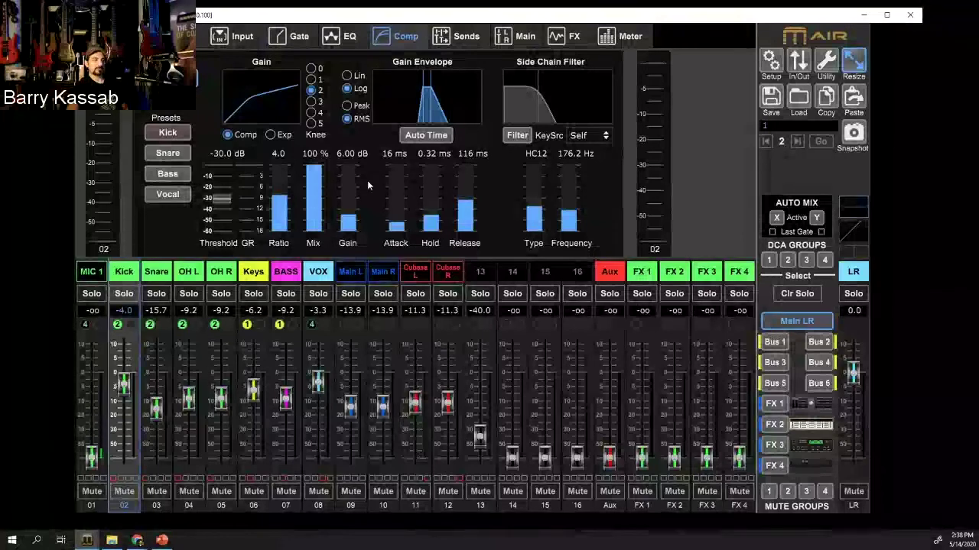
Load the Vocal compressor preset and the Vocal gate preset on the VOX channel
{"action": "left_click", "coordinate": [327, 276]}
{"action": "left_click", "coordinate": [168, 195]}
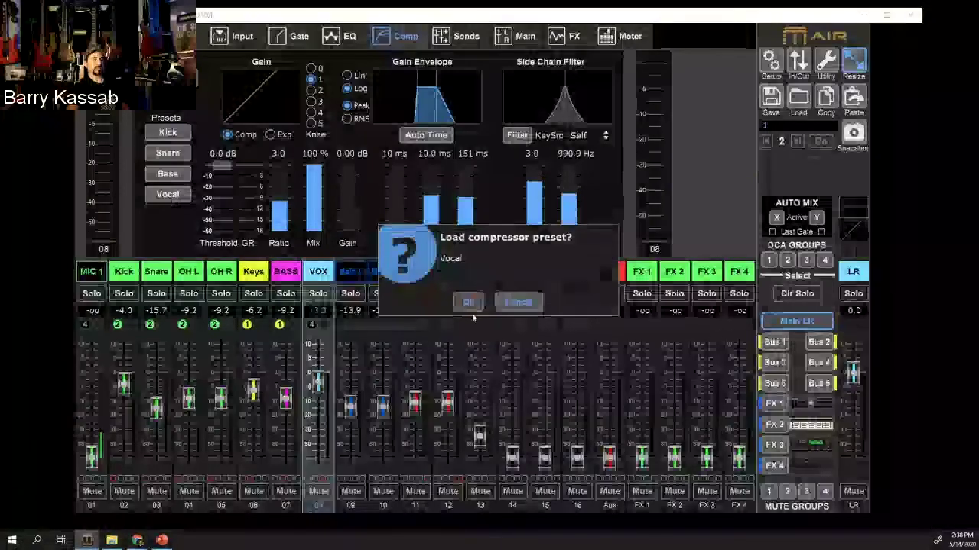
{"action": "left_click", "coordinate": [470, 302]}
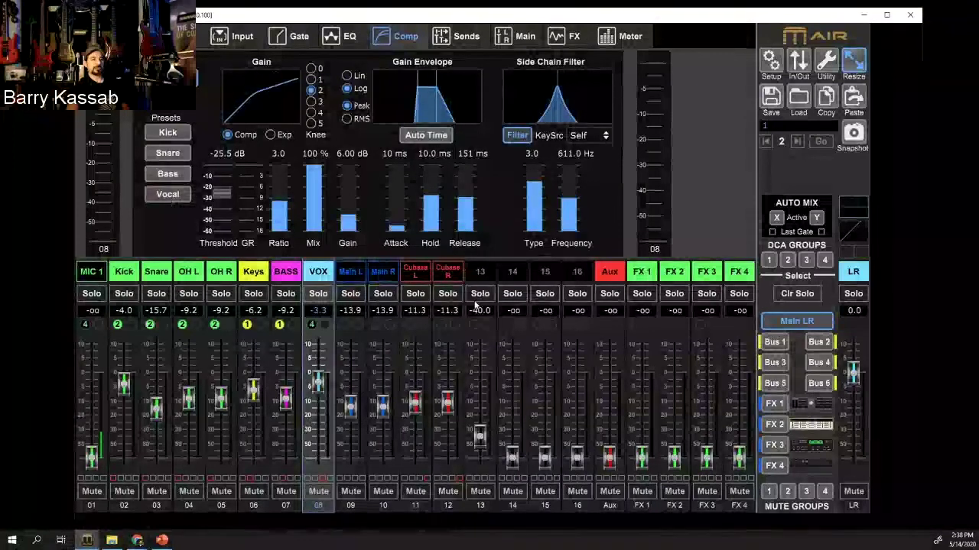
{"action": "left_click", "coordinate": [295, 38]}
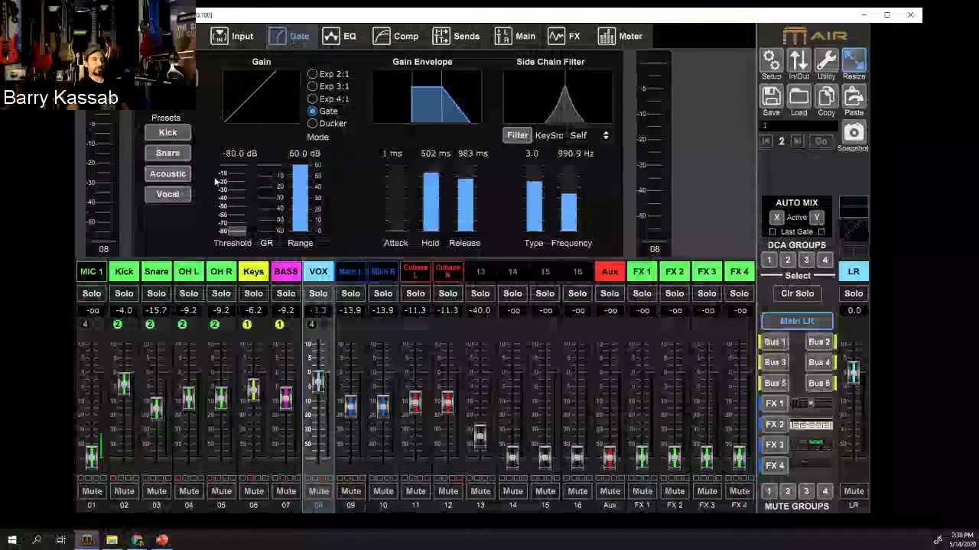
{"action": "left_click", "coordinate": [167, 195]}
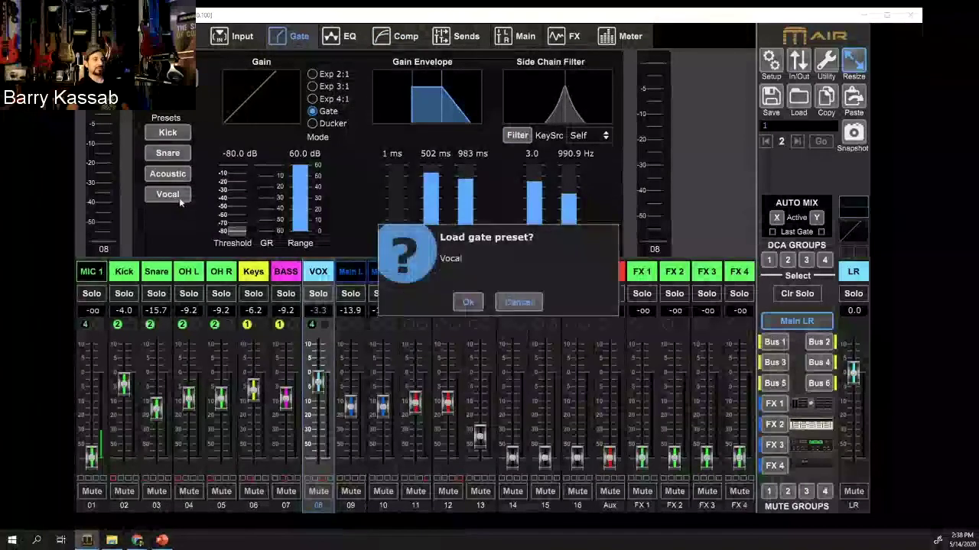
{"action": "left_click", "coordinate": [466, 303]}
Load the Snare gate preset on the Snare channel
{"action": "left_click", "coordinate": [159, 275]}
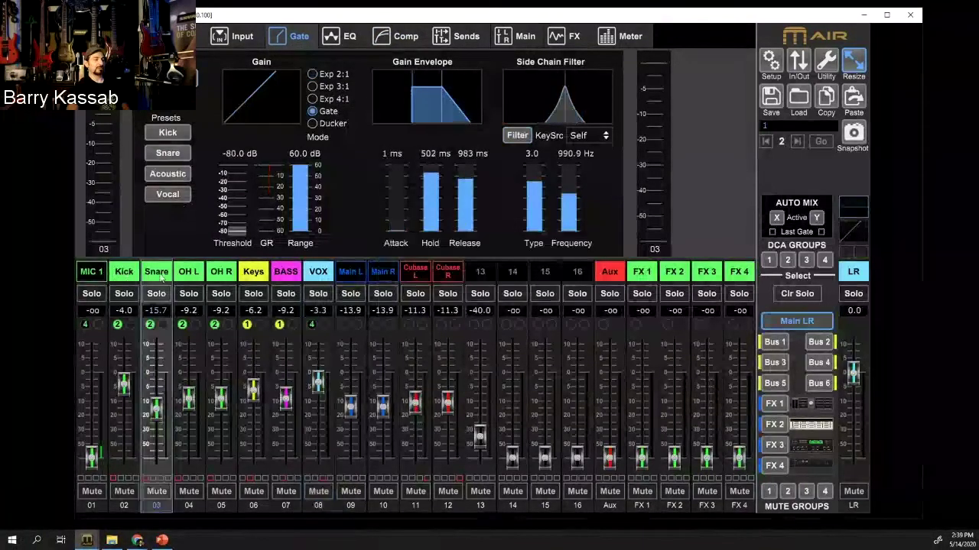
{"action": "left_click", "coordinate": [168, 153]}
{"action": "left_click", "coordinate": [468, 303]}
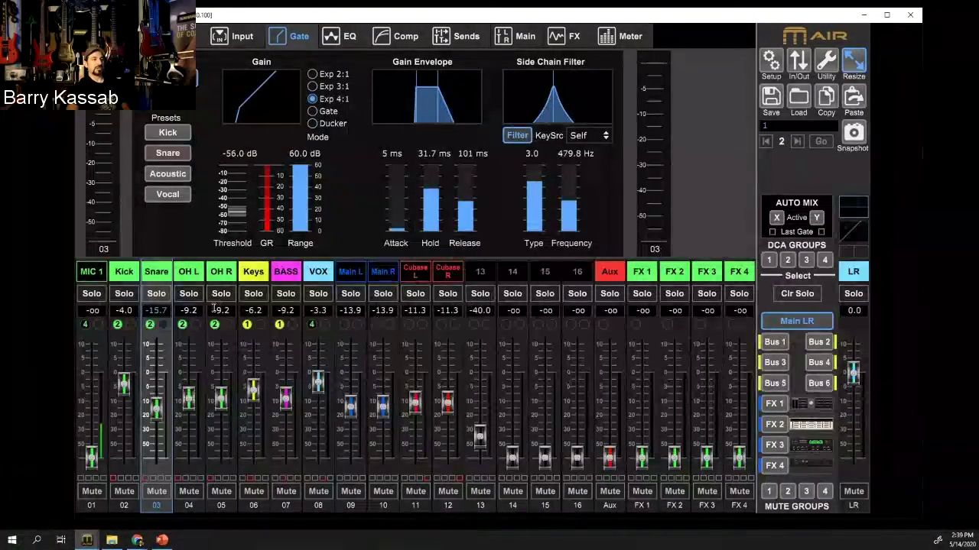
{"action": "mouse_move", "coordinate": [298, 211]}
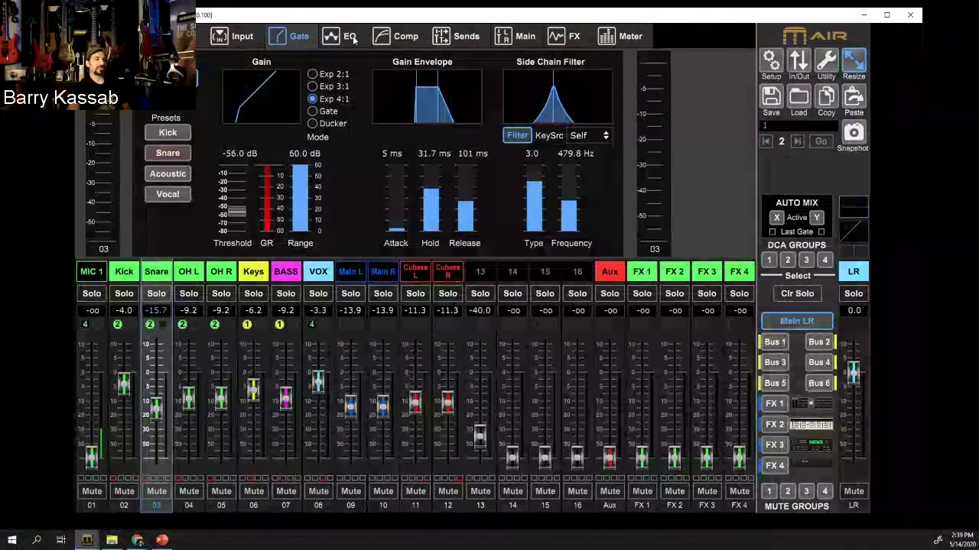
Try MIC 1's send to FX 1 at +1.5 dB and bring it back down to -oo dB
{"action": "left_click", "coordinate": [392, 38]}
{"action": "left_click", "coordinate": [457, 37]}
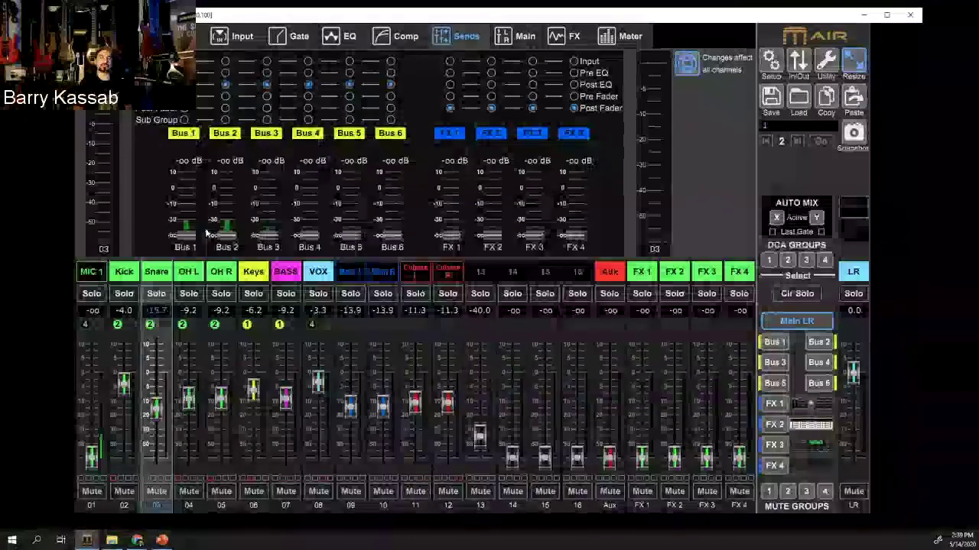
{"action": "left_click", "coordinate": [91, 271]}
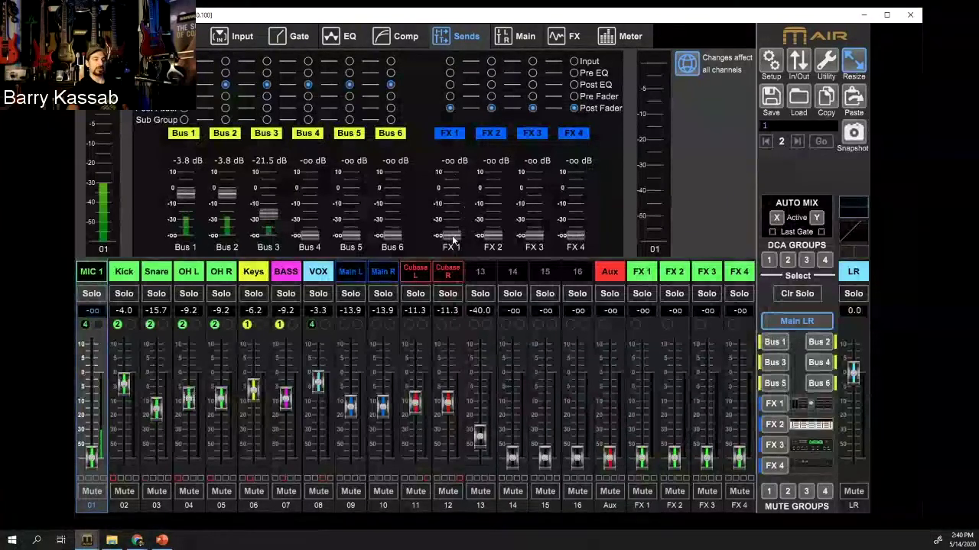
{"action": "left_click_drag", "start_coordinate": [455, 216], "coordinate": [455, 176]}
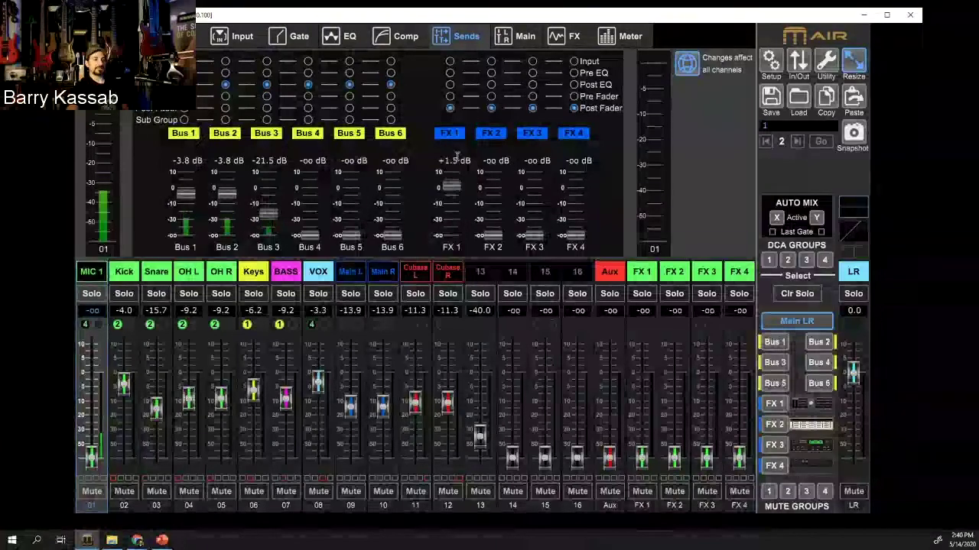
{"action": "left_click_drag", "start_coordinate": [452, 185], "coordinate": [452, 223]}
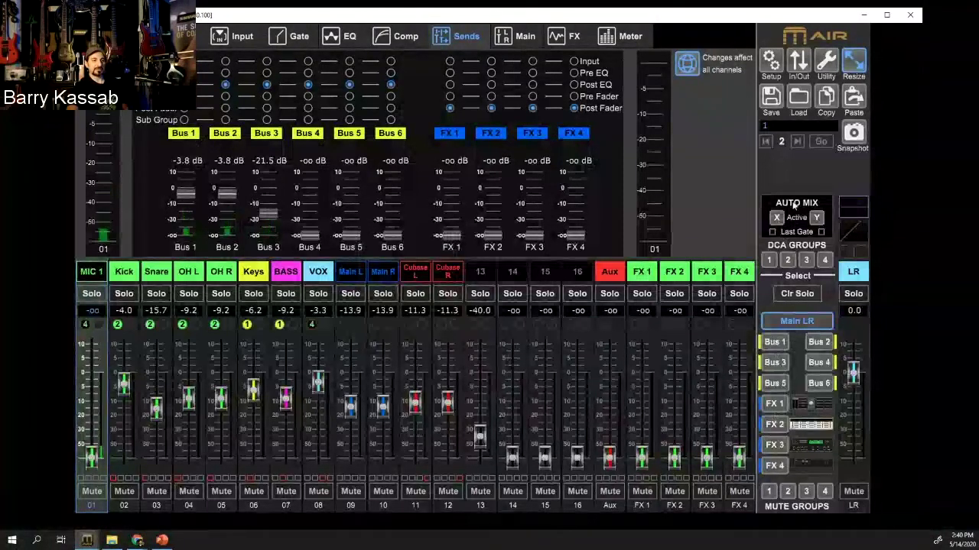
Show the effects rack and raise the FX 1 return in the main mix to about -0.4 dB
{"action": "left_click", "coordinate": [566, 36]}
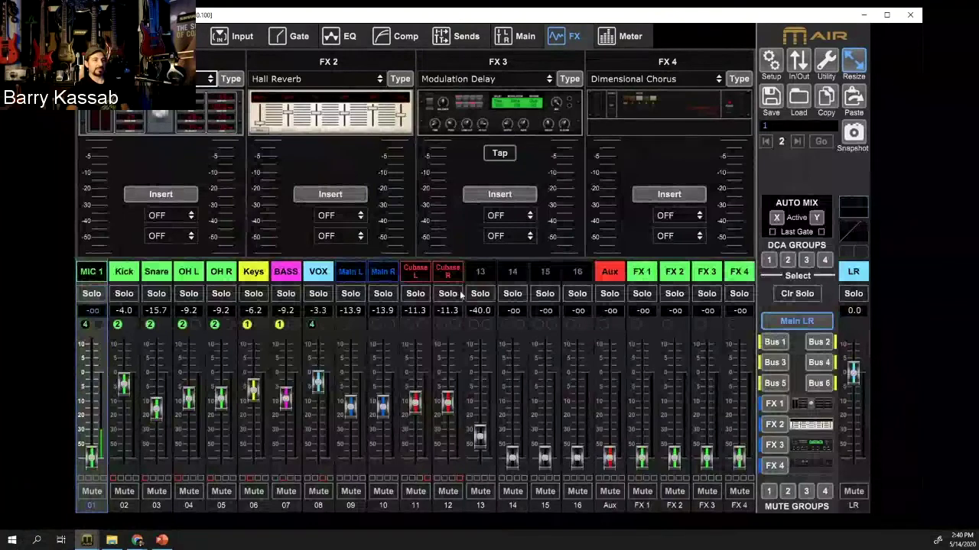
{"action": "left_click_drag", "start_coordinate": [642, 456], "coordinate": [640, 375]}
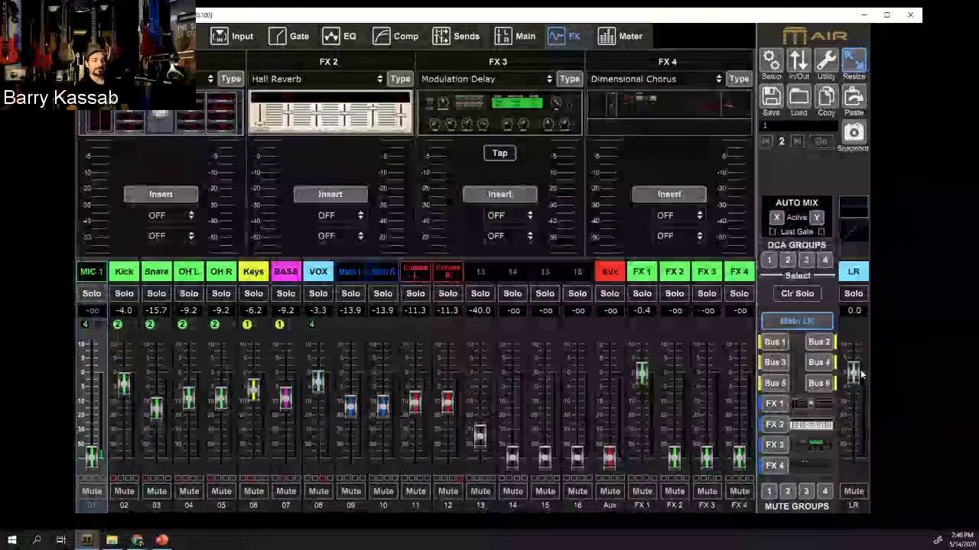
In the FX 1 send mix, try MIC 1 at +0.3 dB and the FX 1 master at +0.9 dB, lower both to -oo, and return to Main LR
{"action": "left_click", "coordinate": [775, 406]}
{"action": "left_click_drag", "start_coordinate": [90, 459], "coordinate": [112, 377]}
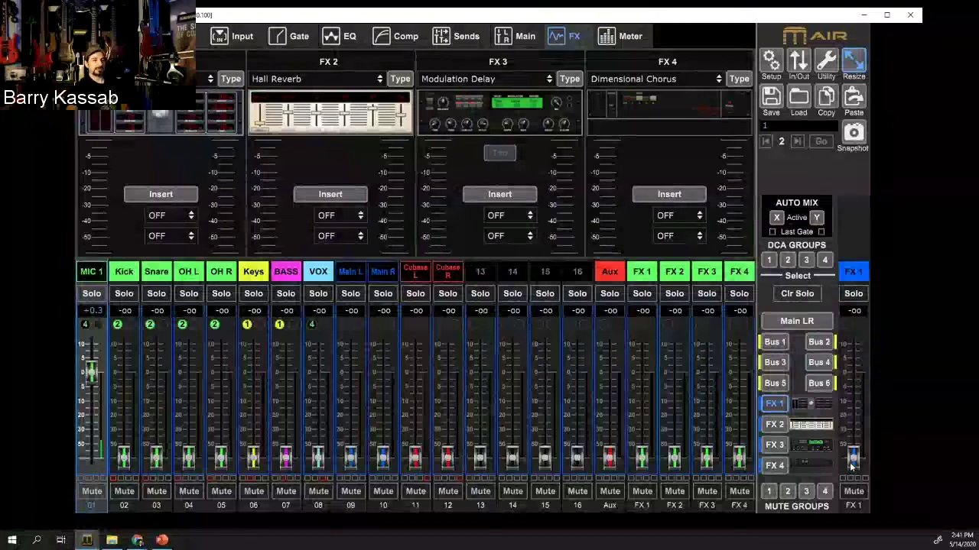
{"action": "left_click_drag", "start_coordinate": [851, 459], "coordinate": [854, 379]}
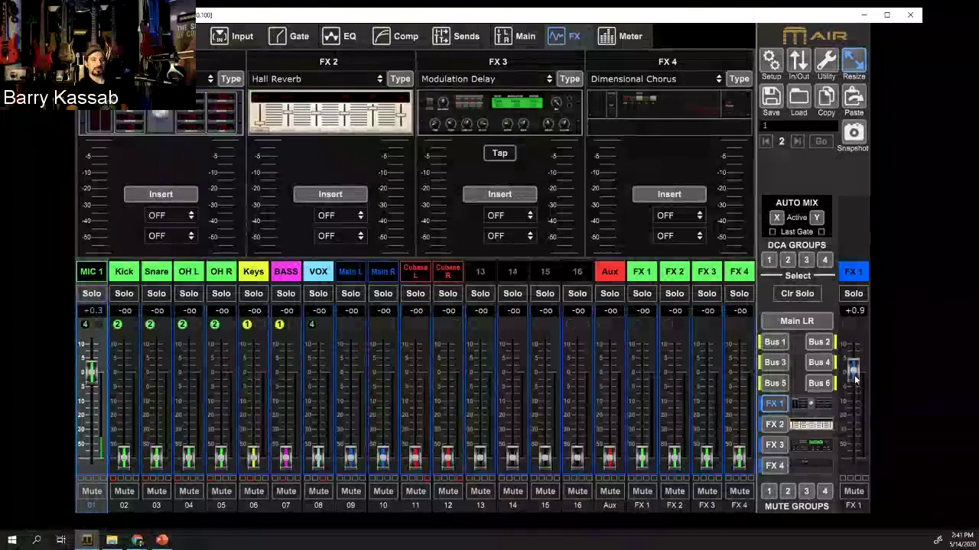
{"action": "left_click_drag", "start_coordinate": [856, 382], "coordinate": [859, 518]}
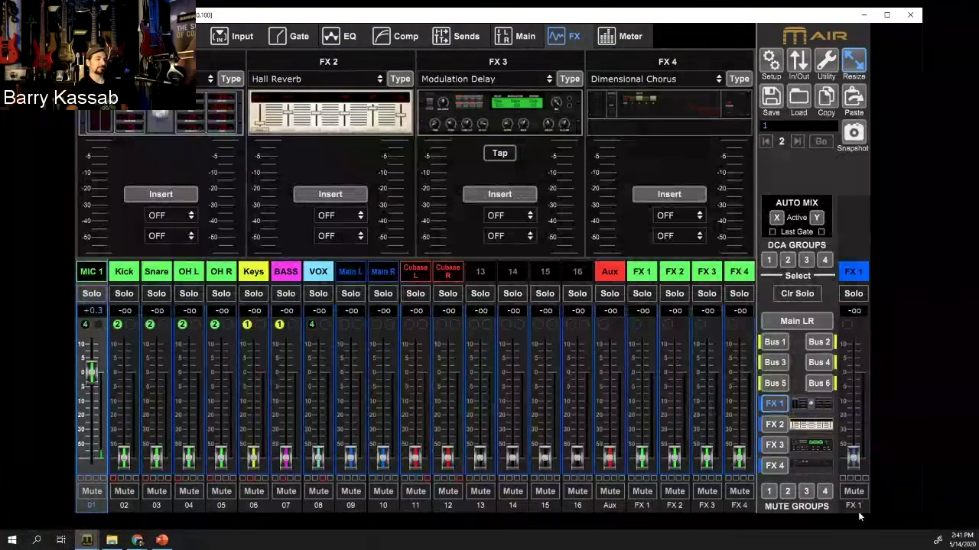
{"action": "left_click_drag", "start_coordinate": [97, 375], "coordinate": [102, 475]}
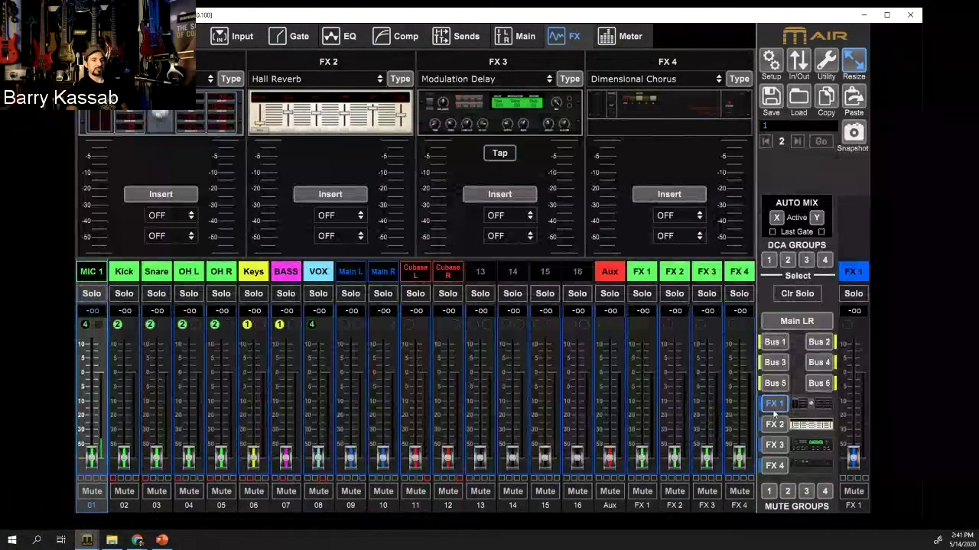
{"action": "left_click", "coordinate": [776, 324]}
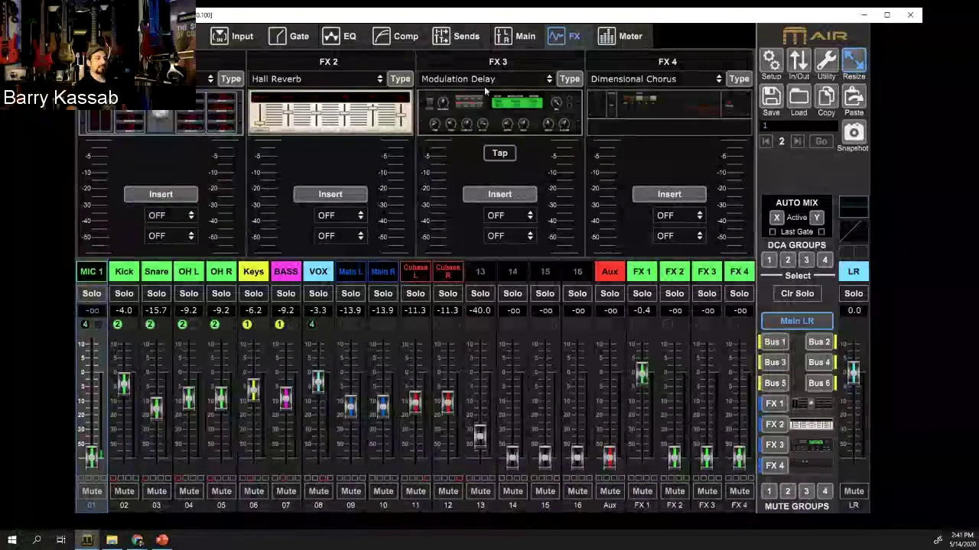
Examine the send tap points across all channels and check the sends view for the Main LR bus
{"action": "left_click", "coordinate": [462, 39]}
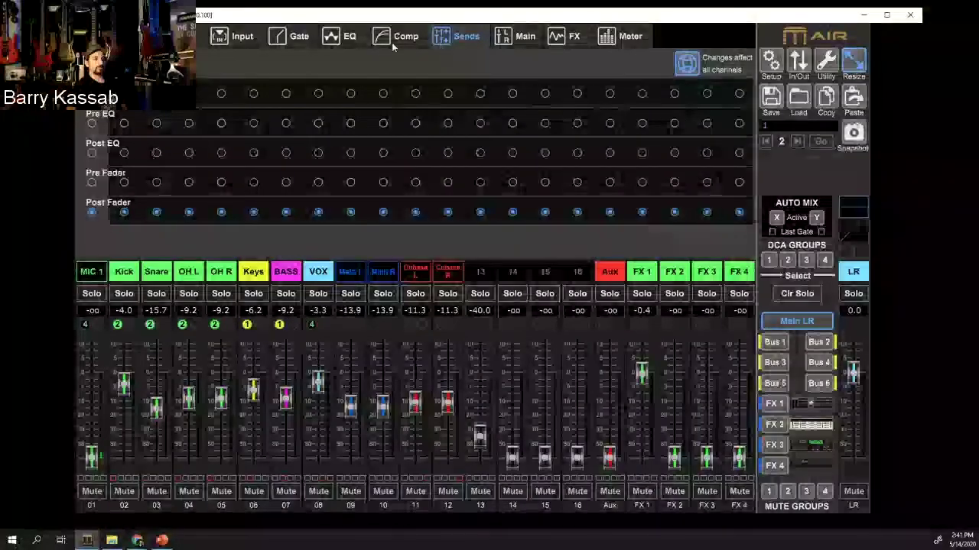
{"action": "left_click", "coordinate": [393, 40]}
{"action": "left_click", "coordinate": [477, 41]}
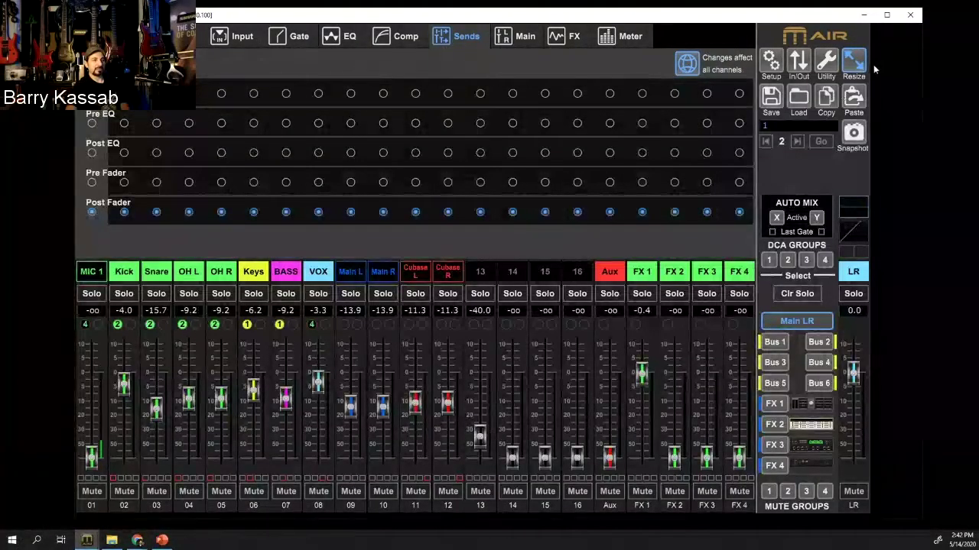
{"action": "left_click", "coordinate": [796, 321]}
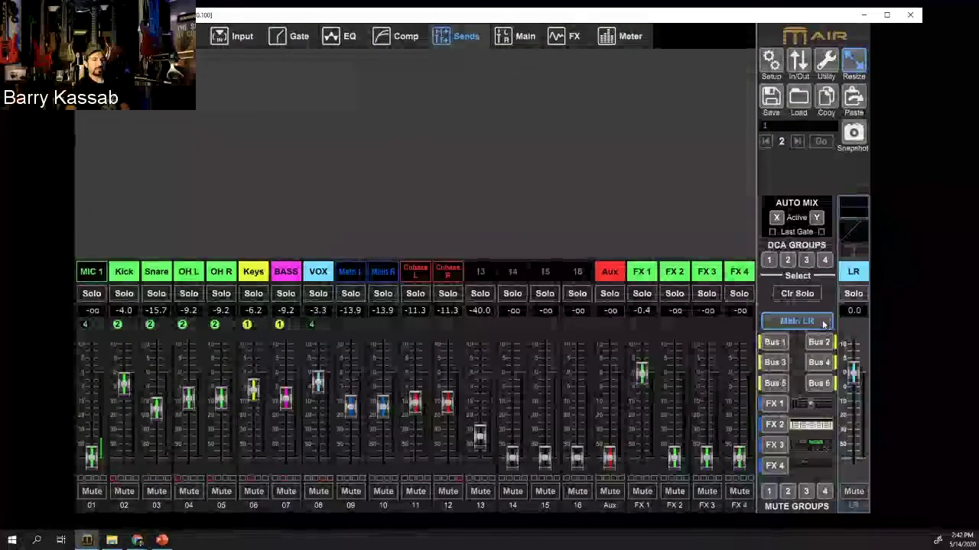
{"action": "left_click", "coordinate": [385, 37]}
{"action": "left_click", "coordinate": [460, 38]}
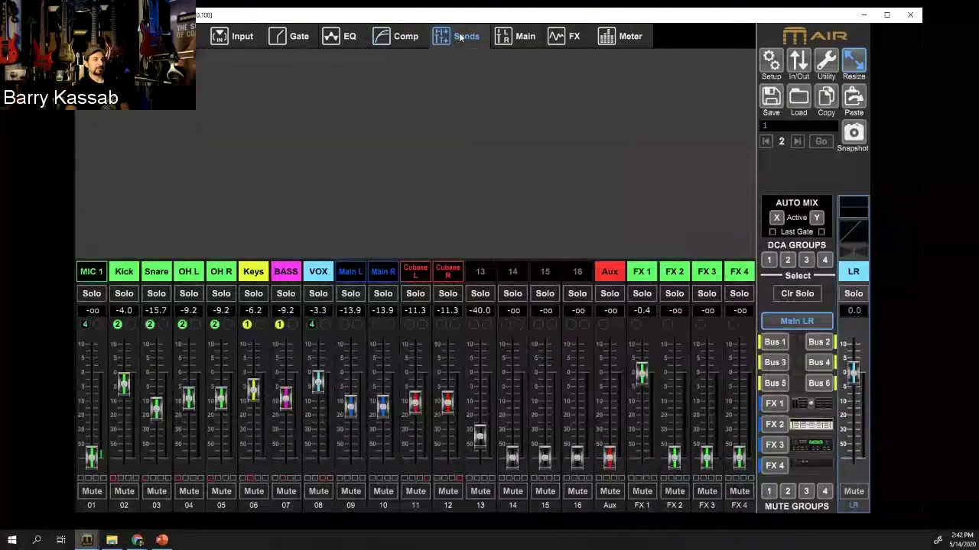
Review the channels' tap points and the effects rack for the FX 1 send bus, and return to the Main LR overview
{"action": "left_click", "coordinate": [774, 404]}
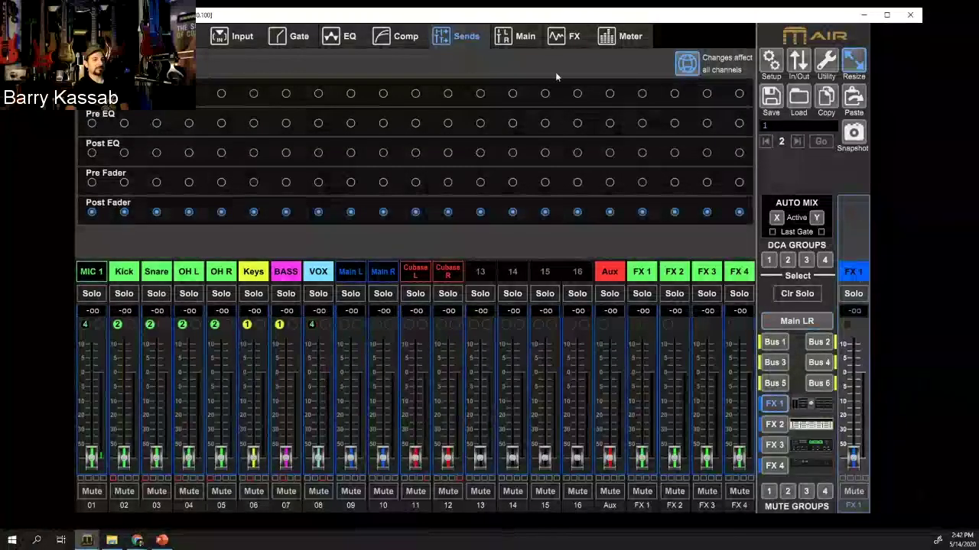
{"action": "left_click", "coordinate": [557, 40]}
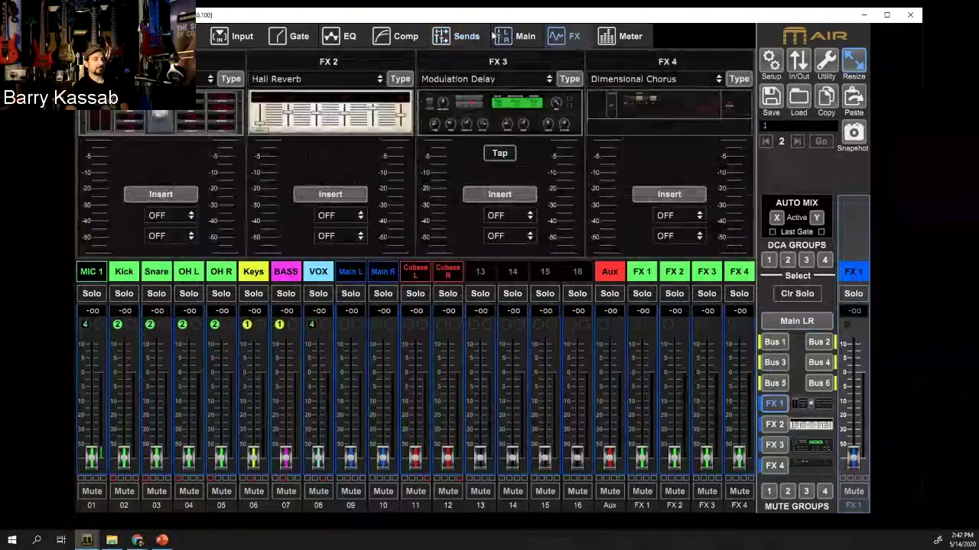
{"action": "left_click", "coordinate": [519, 36]}
{"action": "left_click", "coordinate": [441, 39]}
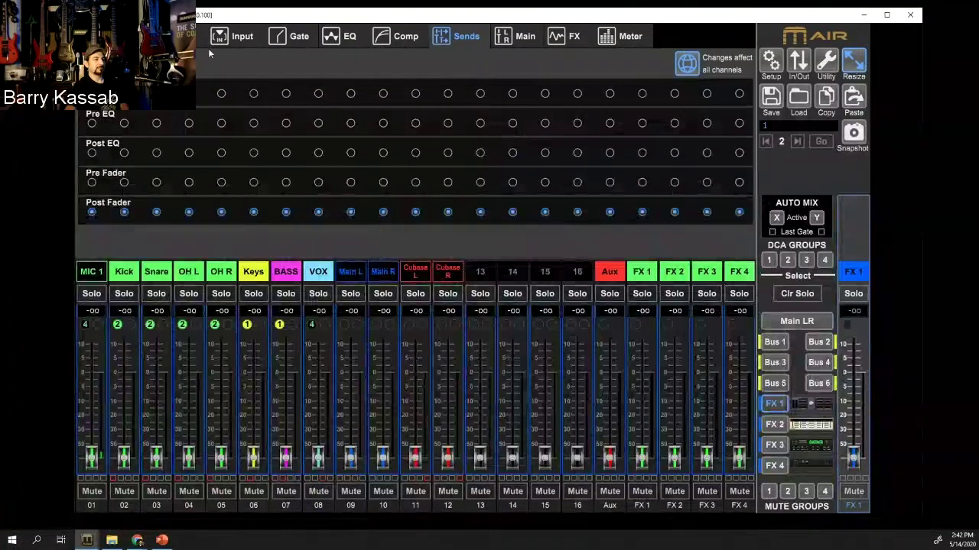
{"action": "left_click", "coordinate": [459, 36]}
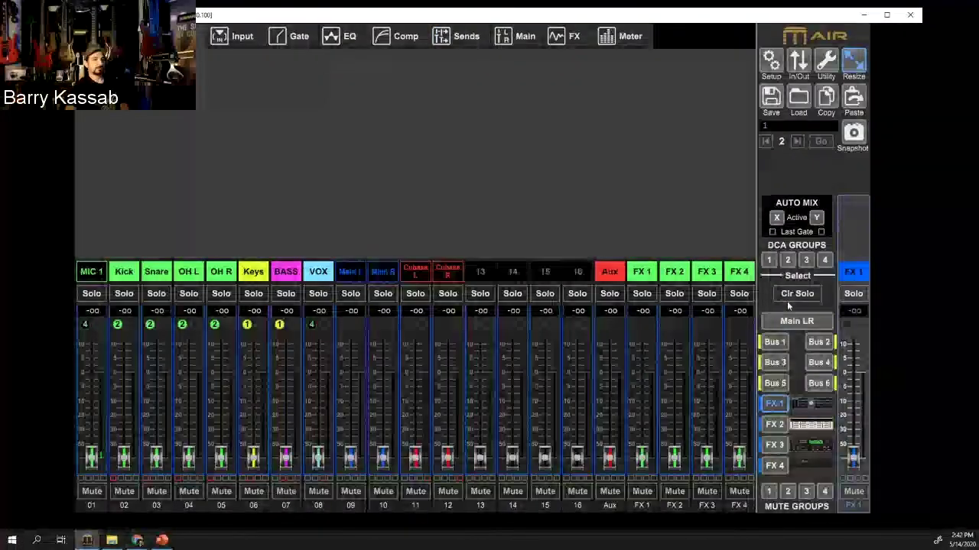
{"action": "left_click", "coordinate": [797, 321]}
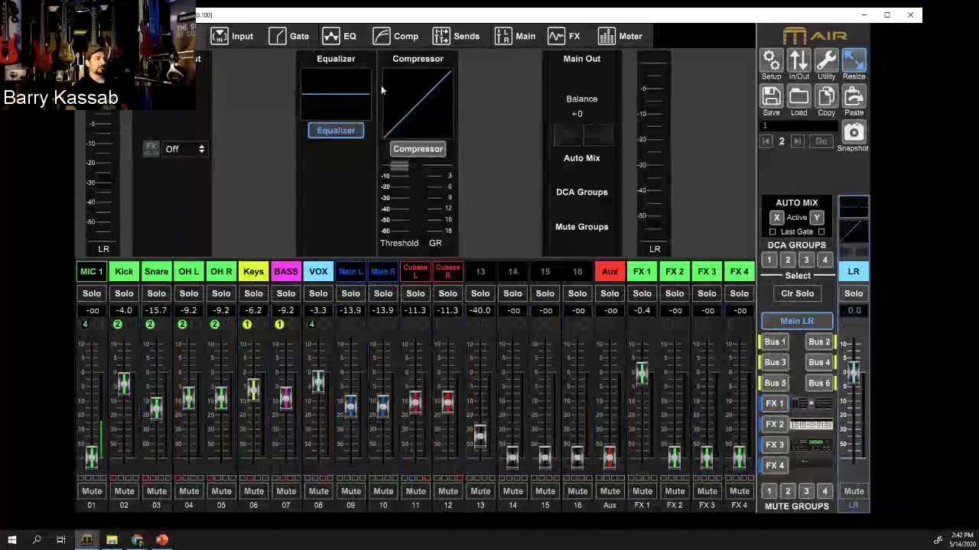
Select the MIC 1 channel and examine its aux bus sends and effect sends
{"action": "left_click", "coordinate": [103, 280]}
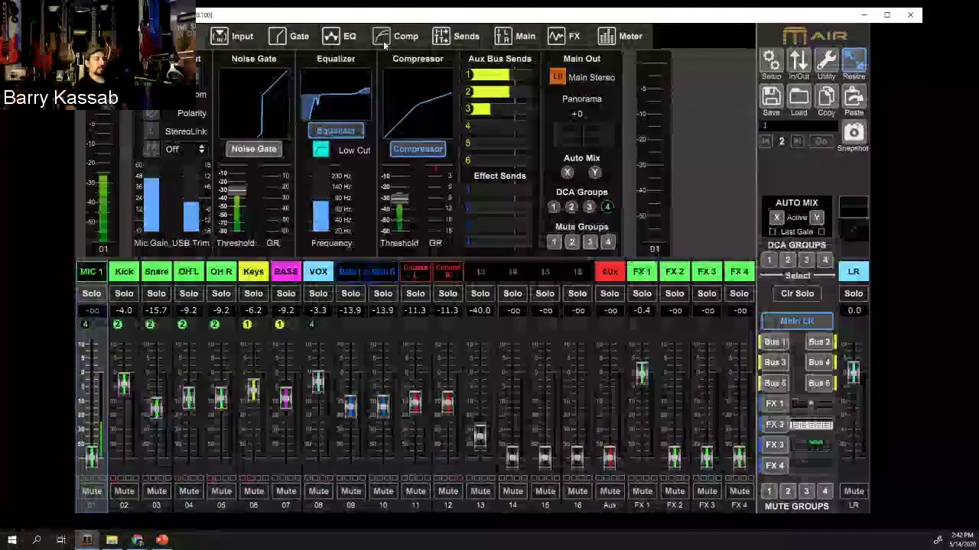
{"action": "mouse_move", "coordinate": [470, 131]}
{"action": "mouse_move", "coordinate": [472, 115]}
{"action": "mouse_move", "coordinate": [495, 74]}
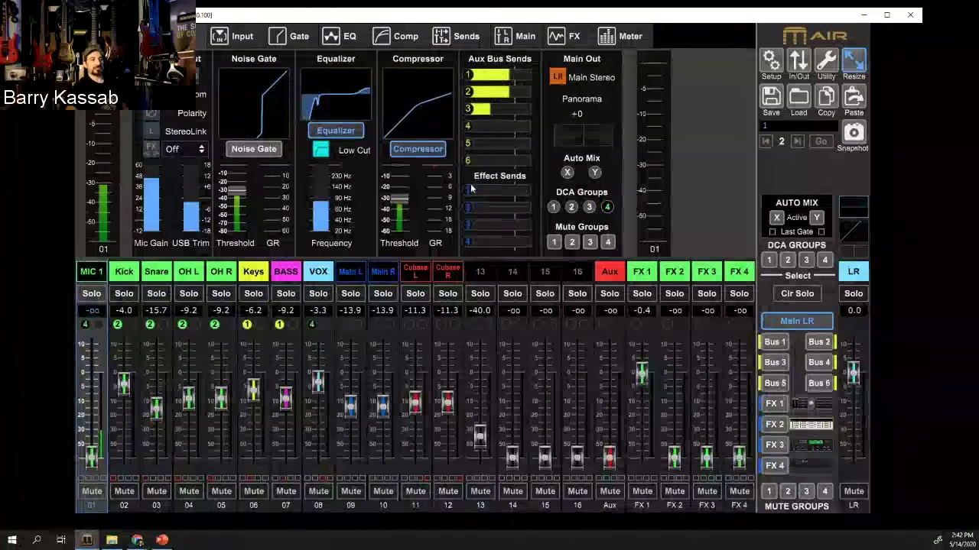
{"action": "mouse_move", "coordinate": [525, 250]}
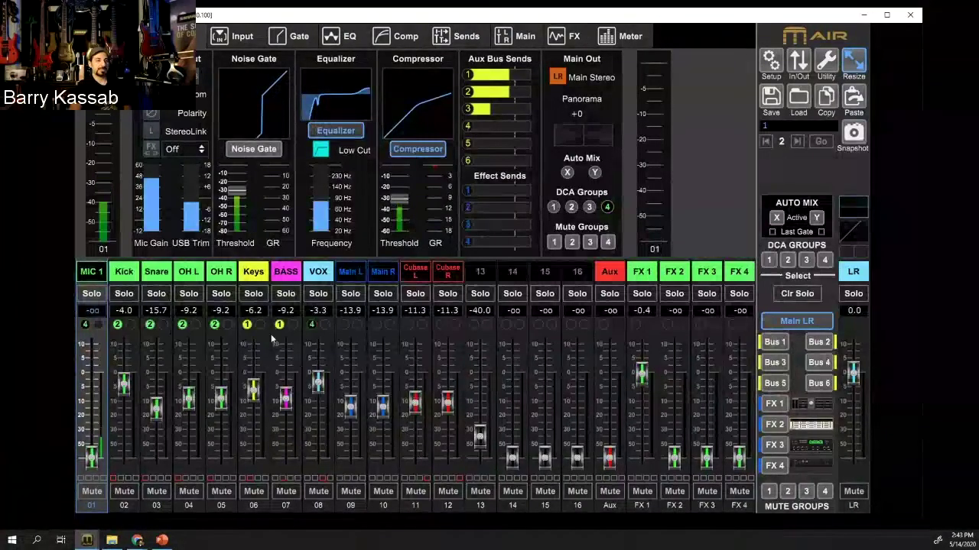
Select DCA group 2 (Drums), pull its master fader down to about -85.3 dB, and raise it back to about -0.7 dB
{"action": "left_click", "coordinate": [789, 261]}
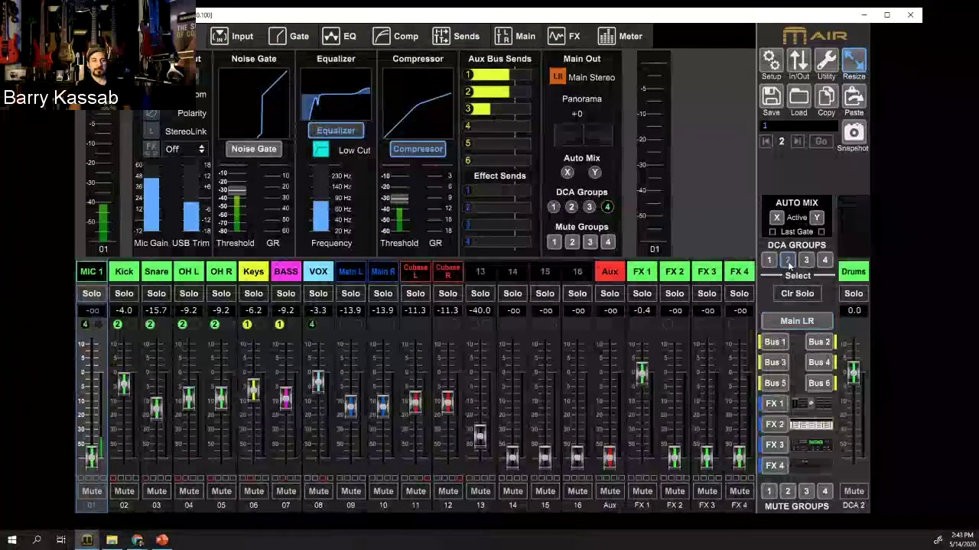
{"action": "left_click_drag", "start_coordinate": [855, 373], "coordinate": [857, 457]}
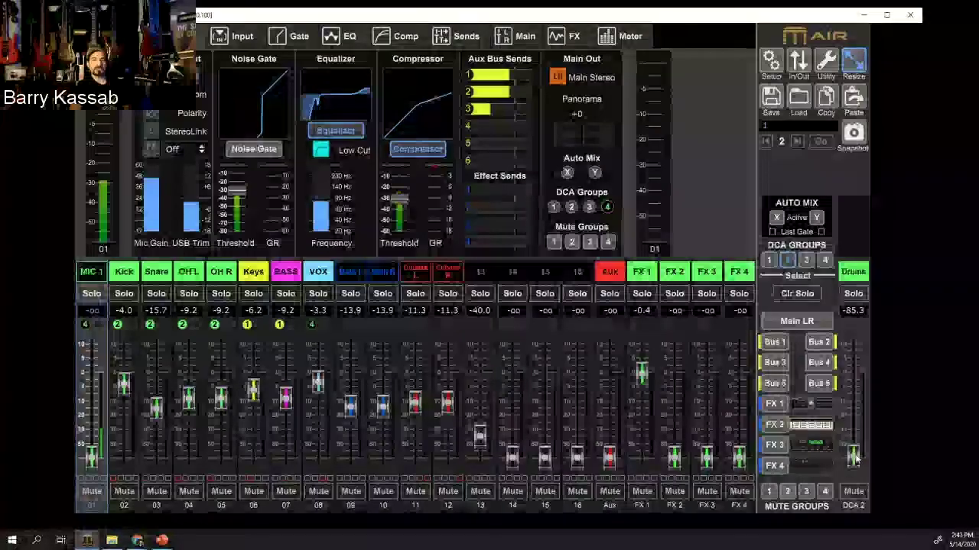
{"action": "left_click_drag", "start_coordinate": [854, 457], "coordinate": [857, 376]}
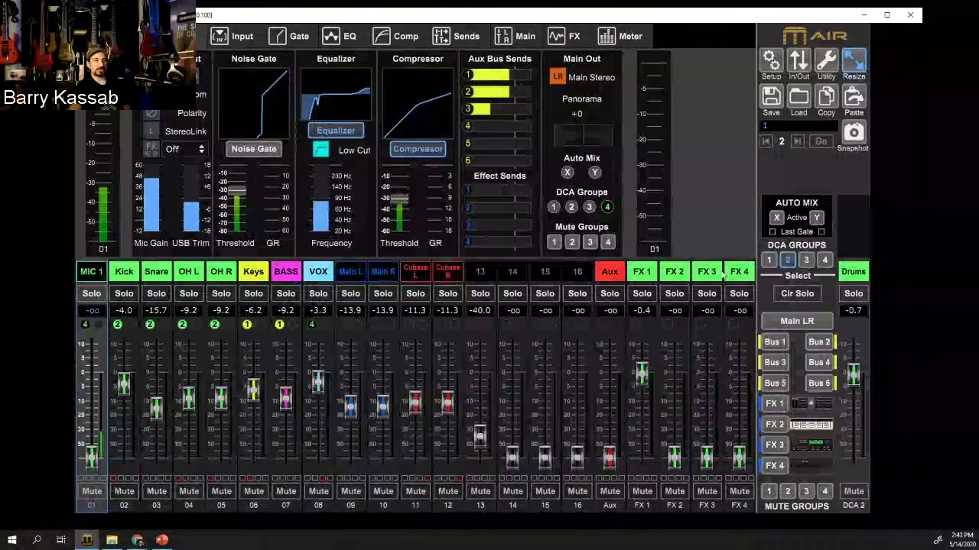
Show the DCA 1 instruments master, switch to DCA 4 (VOX), and set its master fader to about -0.2 dB
{"action": "left_click", "coordinate": [769, 260]}
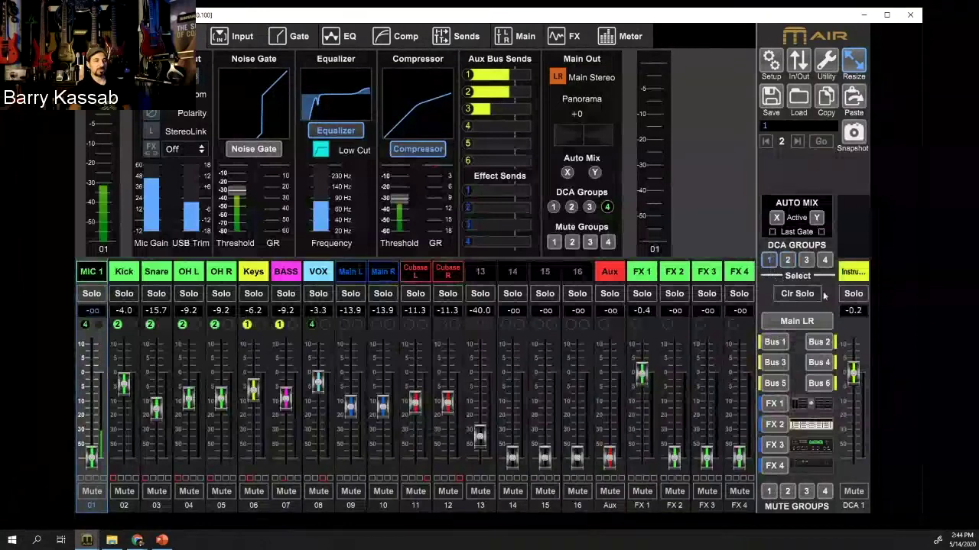
{"action": "left_click", "coordinate": [853, 272]}
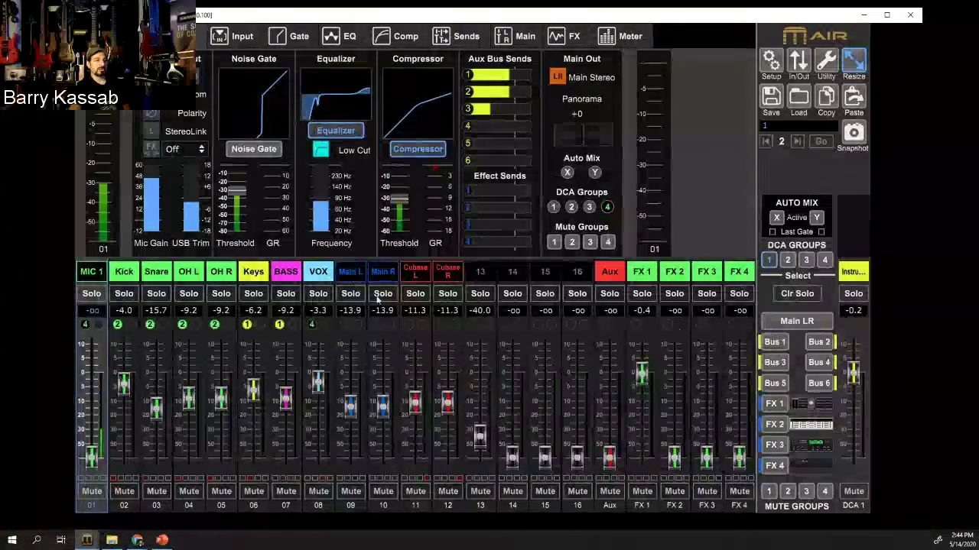
{"action": "left_click", "coordinate": [825, 263]}
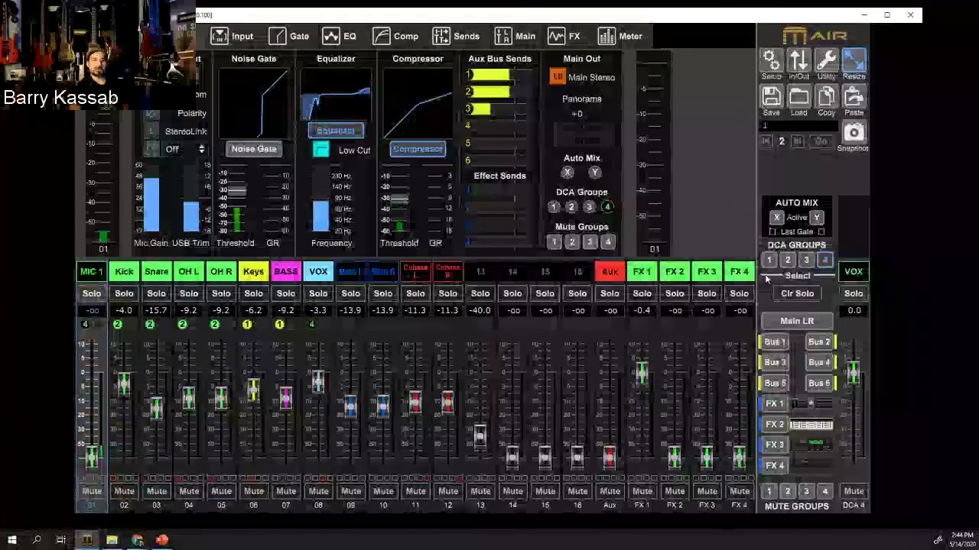
{"action": "mouse_move", "coordinate": [853, 373]}
{"action": "left_mouse_down"}
{"action": "mouse_move", "coordinate": [853, 434]}
{"action": "mouse_move", "coordinate": [860, 374]}
{"action": "left_mouse_up"}
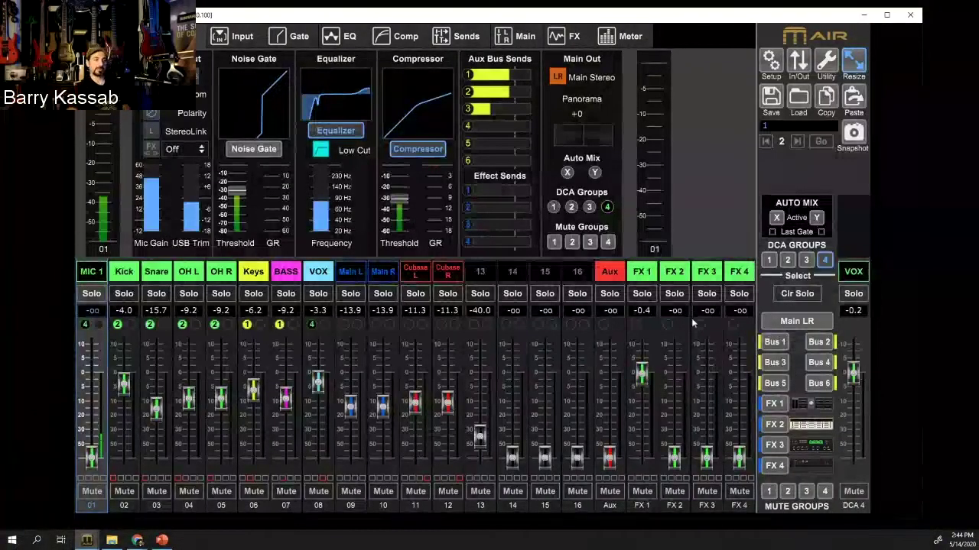
Try MIC 1's FX 1 send at about -0.5 dB with the FX 1 tap point set to Pre Fader
{"action": "left_click_drag", "start_coordinate": [497, 193], "coordinate": [602, 192]}
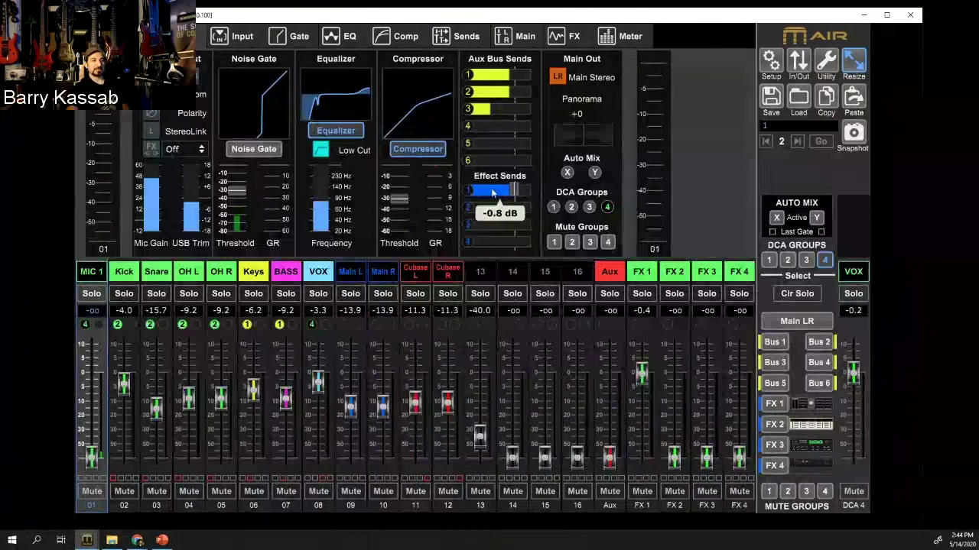
{"action": "left_click", "coordinate": [464, 36]}
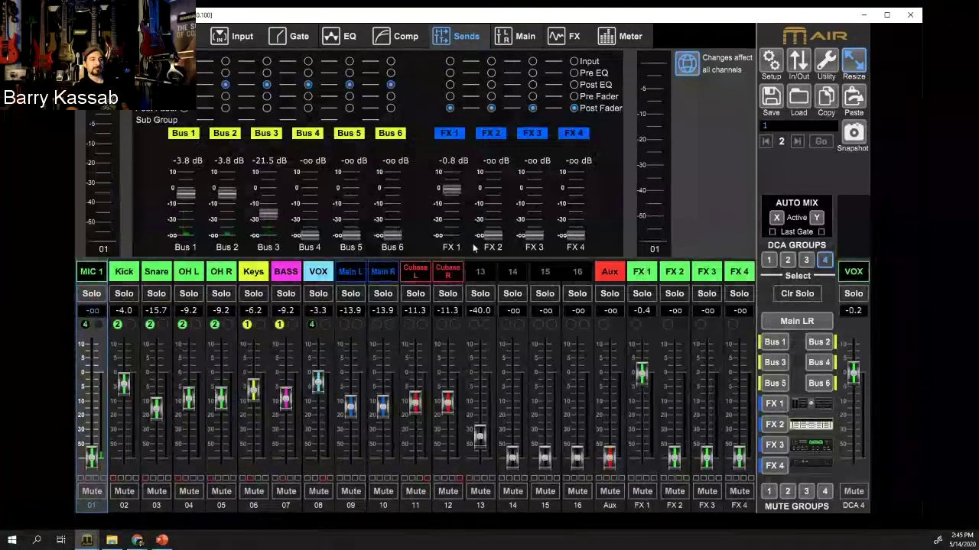
{"action": "left_click", "coordinate": [450, 108]}
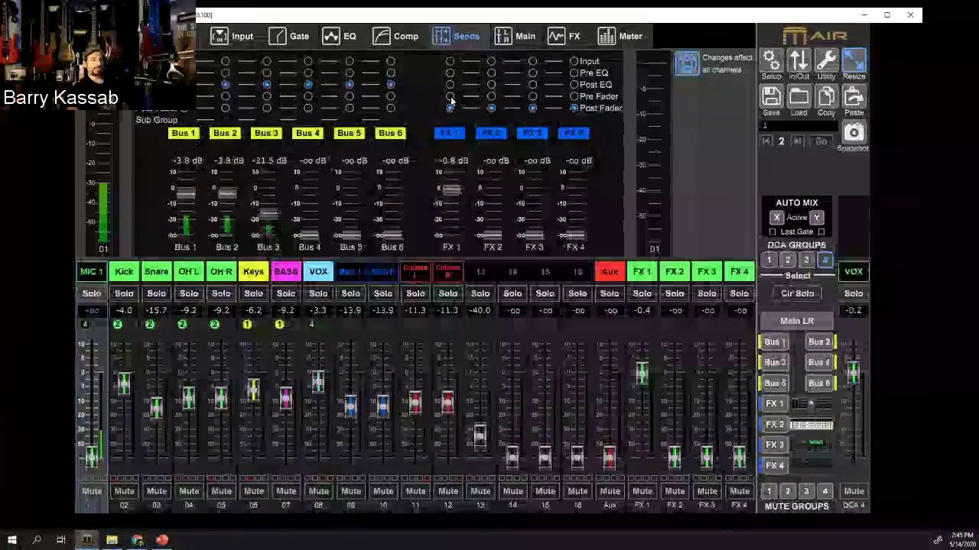
{"action": "left_click", "coordinate": [449, 96]}
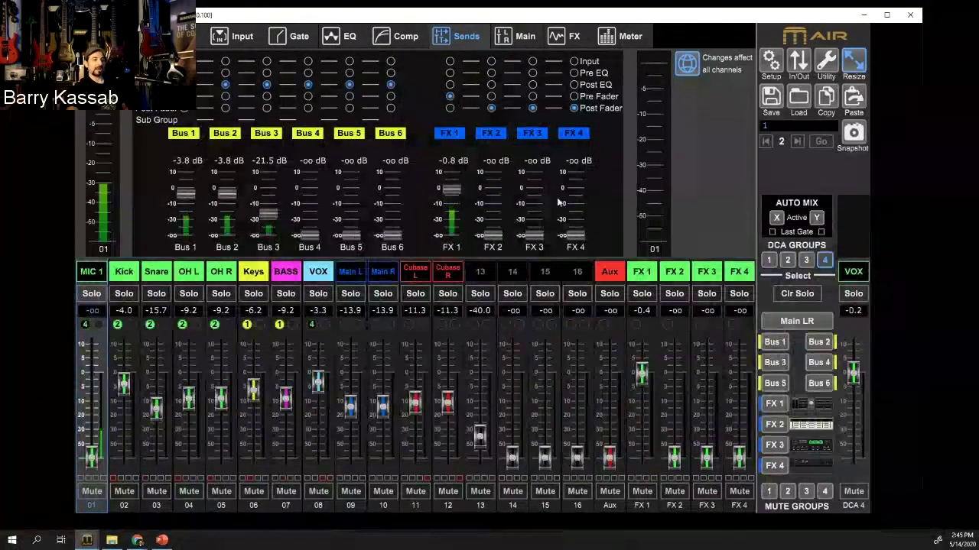
{"action": "left_click_drag", "start_coordinate": [453, 197], "coordinate": [453, 195]}
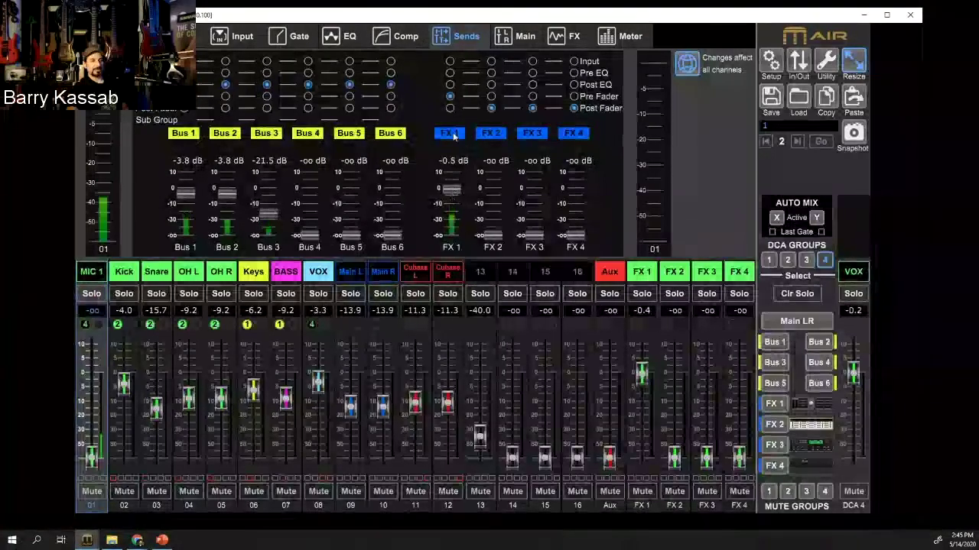
In the FX 1 send mix, set the FX 1 master to about -0.4 dB and MIC 1's send to -oo, and return to Main LR
{"action": "left_click", "coordinate": [779, 406]}
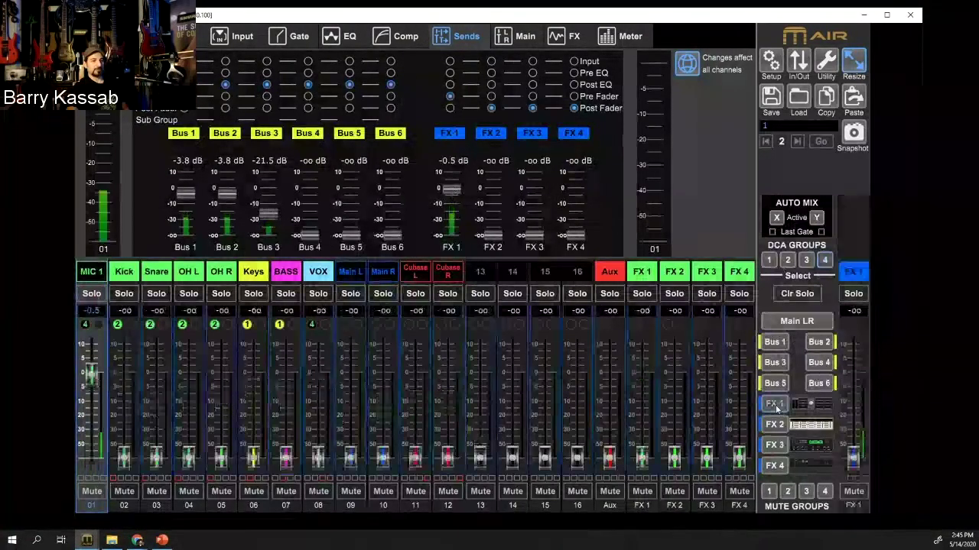
{"action": "left_click_drag", "start_coordinate": [642, 457], "coordinate": [640, 374]}
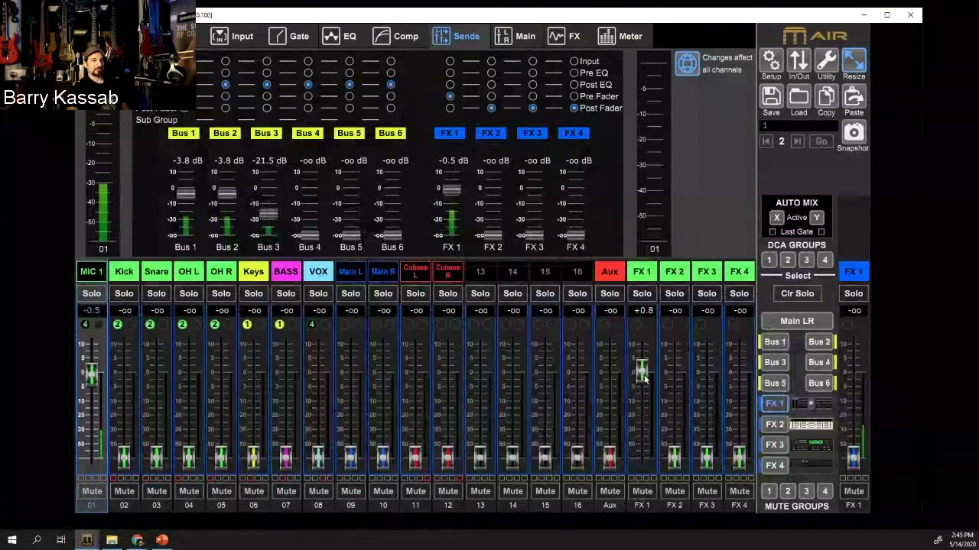
{"action": "left_click_drag", "start_coordinate": [643, 375], "coordinate": [709, 540]}
{"action": "left_click_drag", "start_coordinate": [853, 458], "coordinate": [853, 372]}
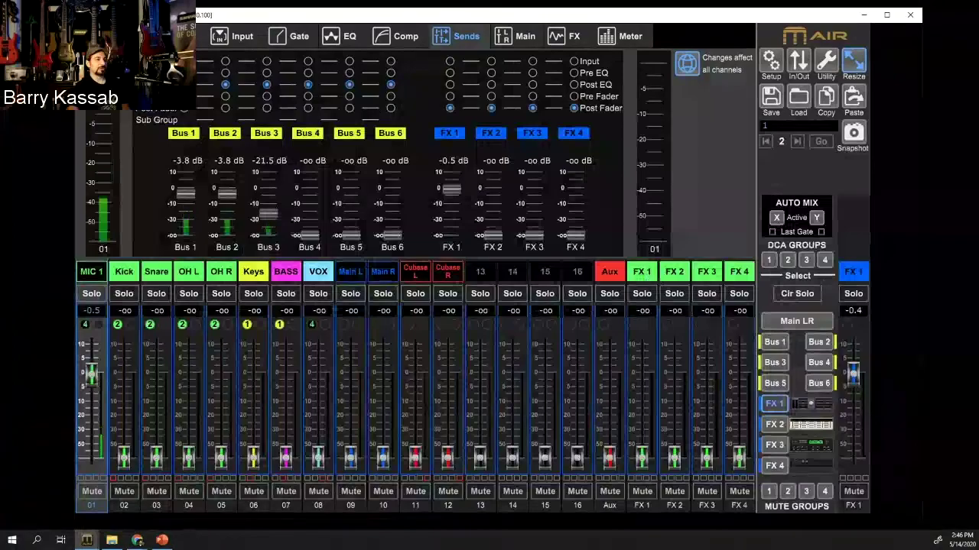
{"action": "left_click", "coordinate": [540, 181]}
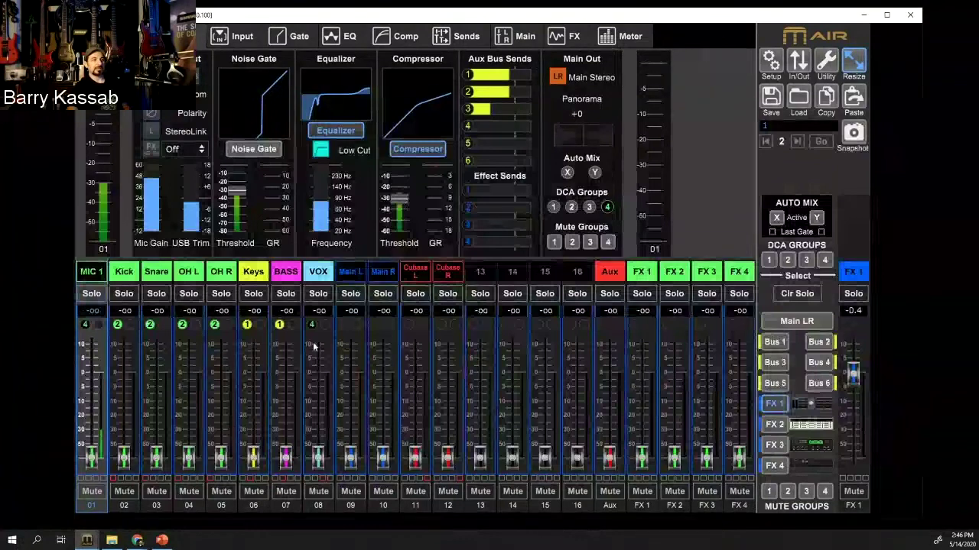
{"action": "left_click", "coordinate": [787, 322]}
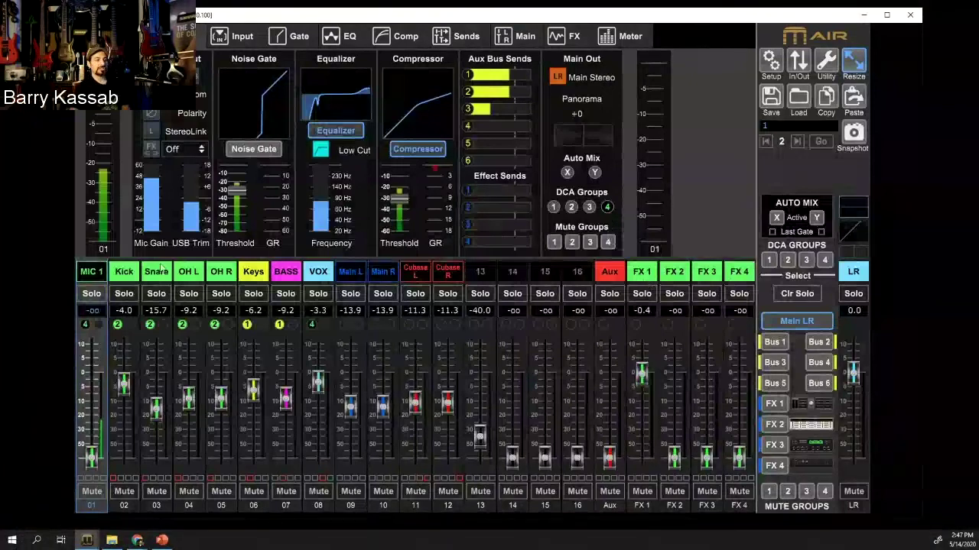
Check the group assignments of Kick, Snare, OH L and OH R, and toggle mute group 1 on and off
{"action": "left_click", "coordinate": [116, 277]}
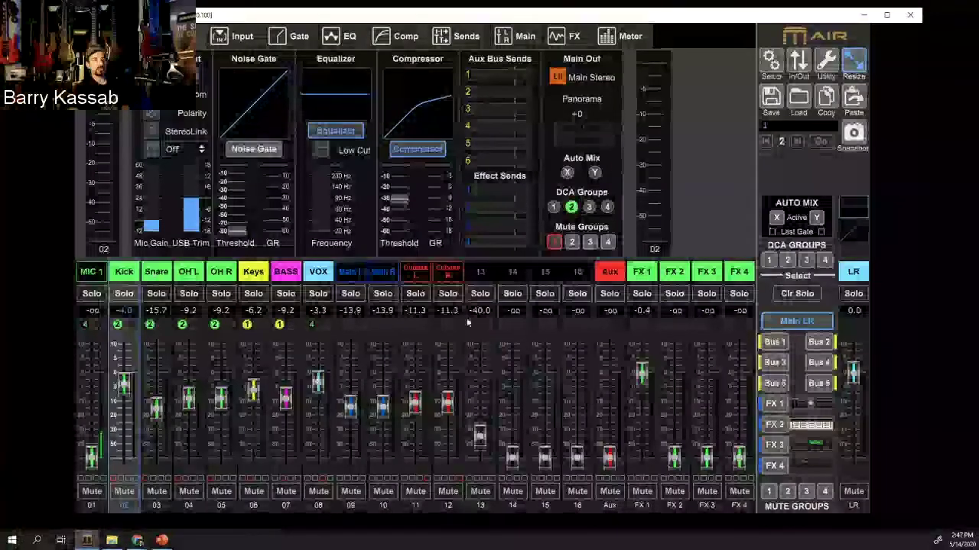
{"action": "left_click", "coordinate": [157, 275]}
{"action": "left_click", "coordinate": [188, 273]}
{"action": "left_click", "coordinate": [221, 274]}
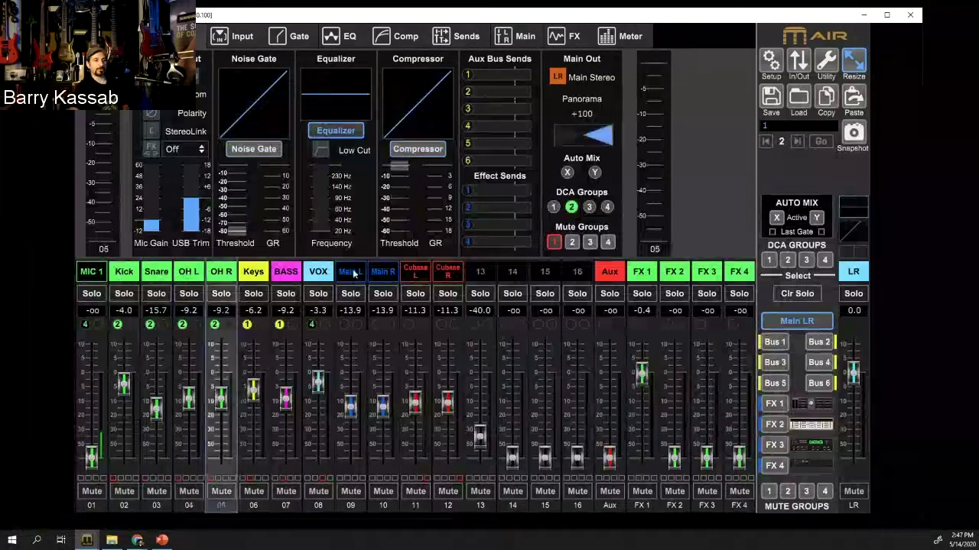
{"action": "left_click", "coordinate": [769, 492]}
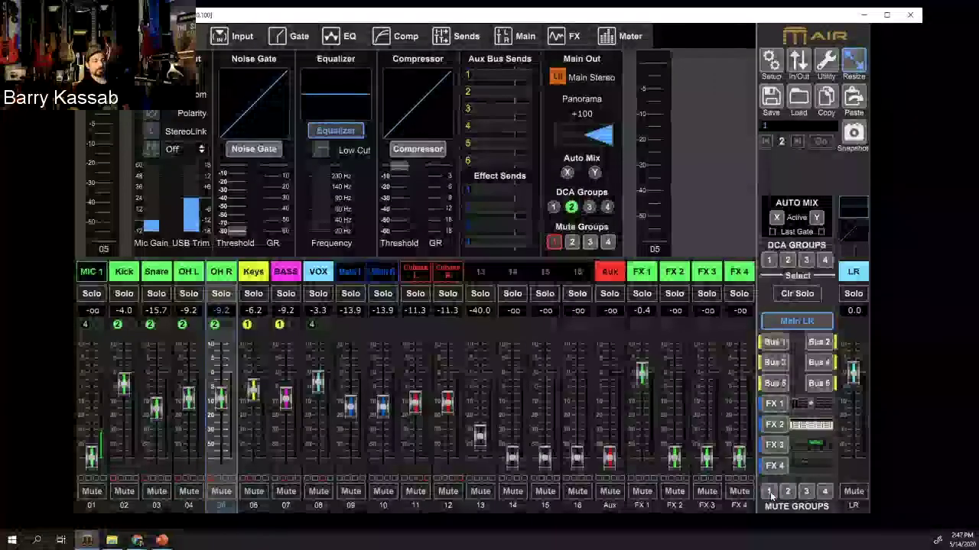
{"action": "left_click", "coordinate": [769, 491]}
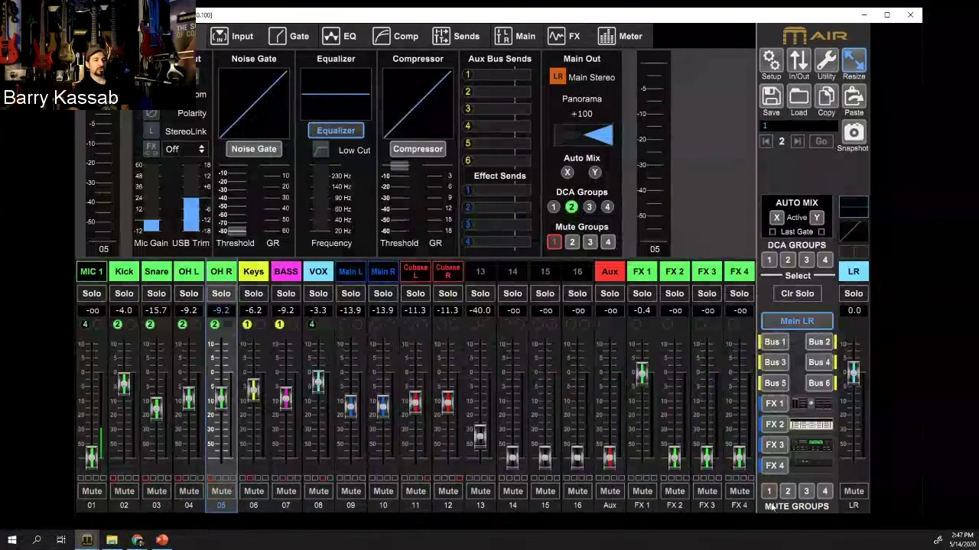
Activate mute group 2 and check the group assignments of the Keys and BASS channels
{"action": "left_click", "coordinate": [788, 492]}
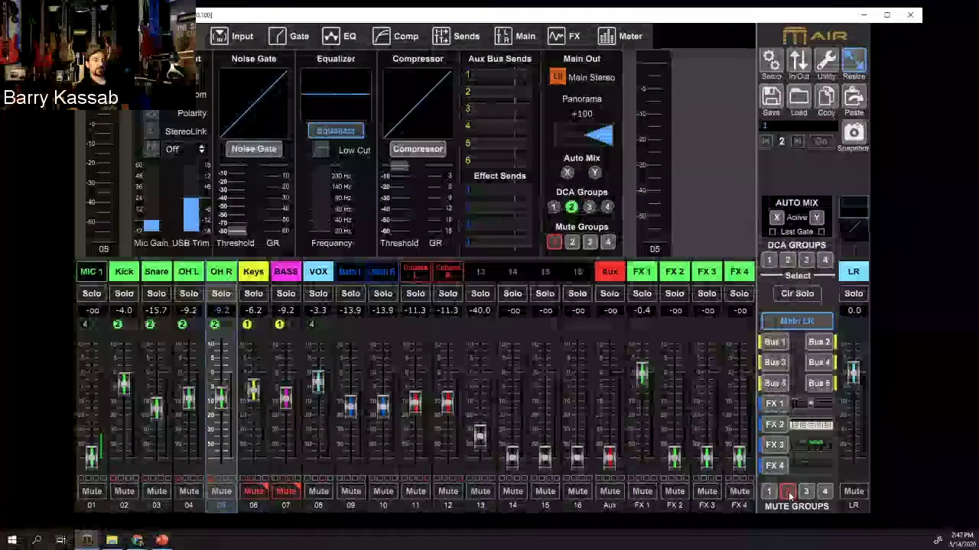
{"action": "left_click", "coordinate": [262, 273]}
{"action": "left_click", "coordinate": [285, 273]}
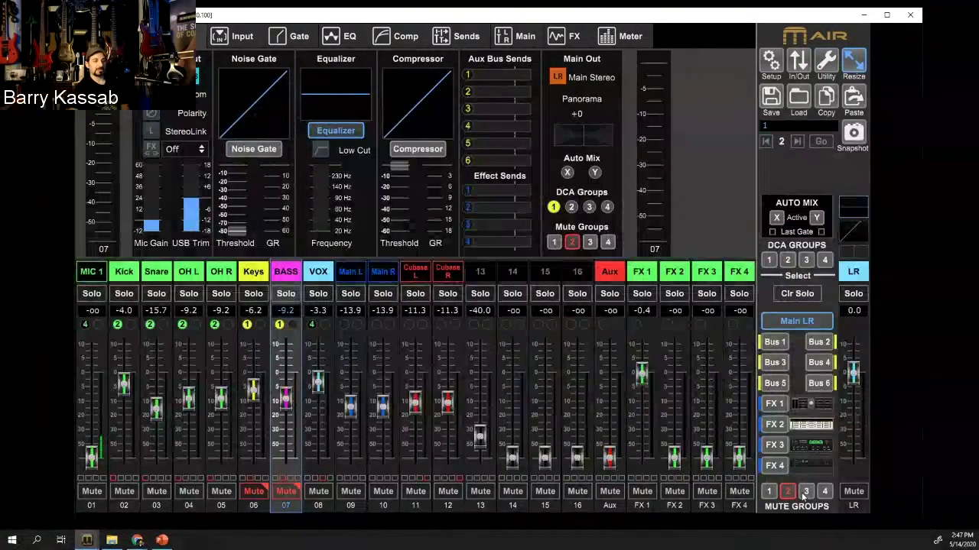
Toggle mute group 4 on and off, select MIC 1, and turn on mute groups 3, 4 and 1 alongside group 2
{"action": "left_click", "coordinate": [825, 492]}
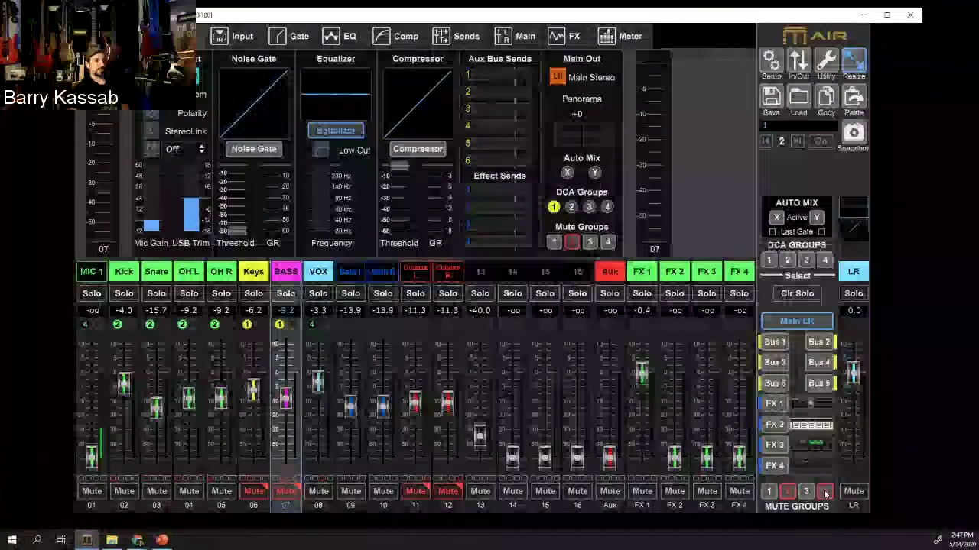
{"action": "left_click", "coordinate": [824, 492]}
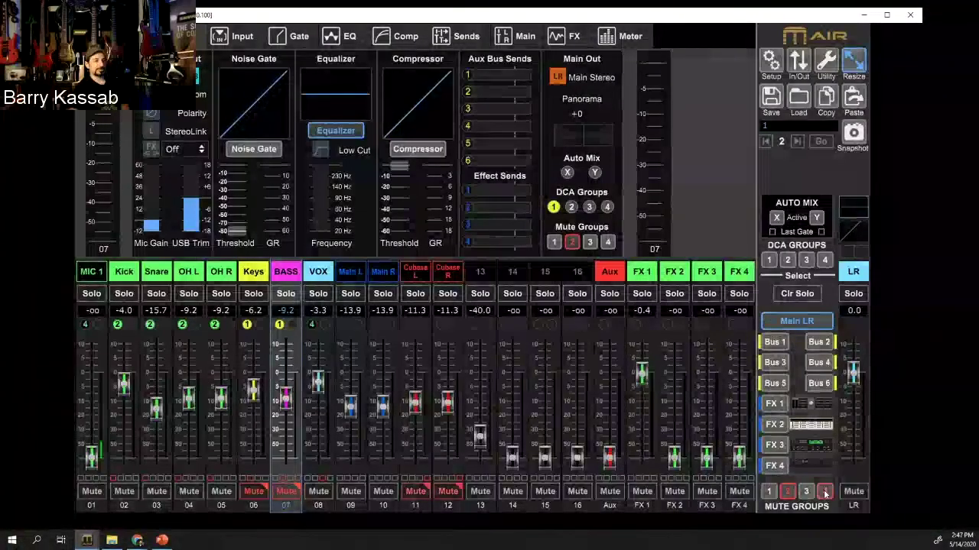
{"action": "left_click", "coordinate": [806, 492]}
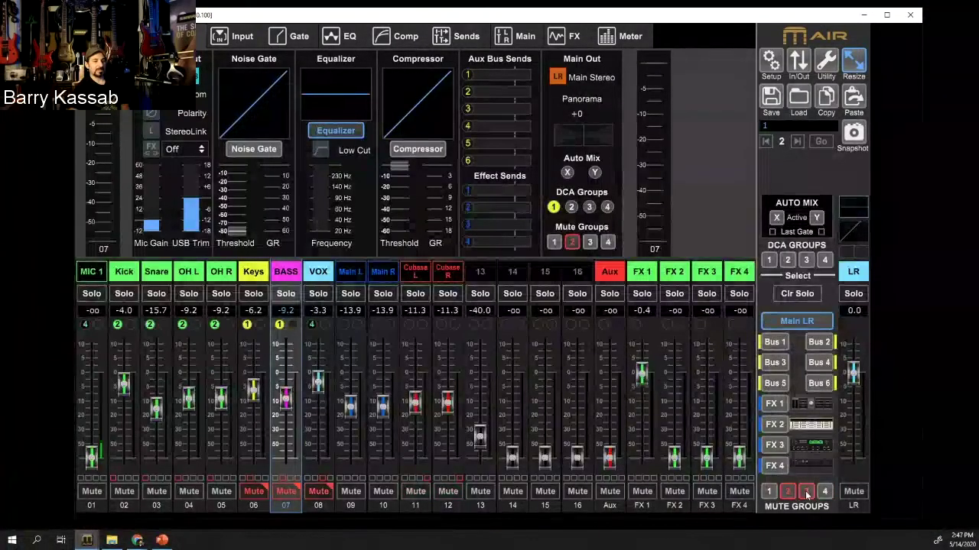
{"action": "left_click", "coordinate": [82, 269]}
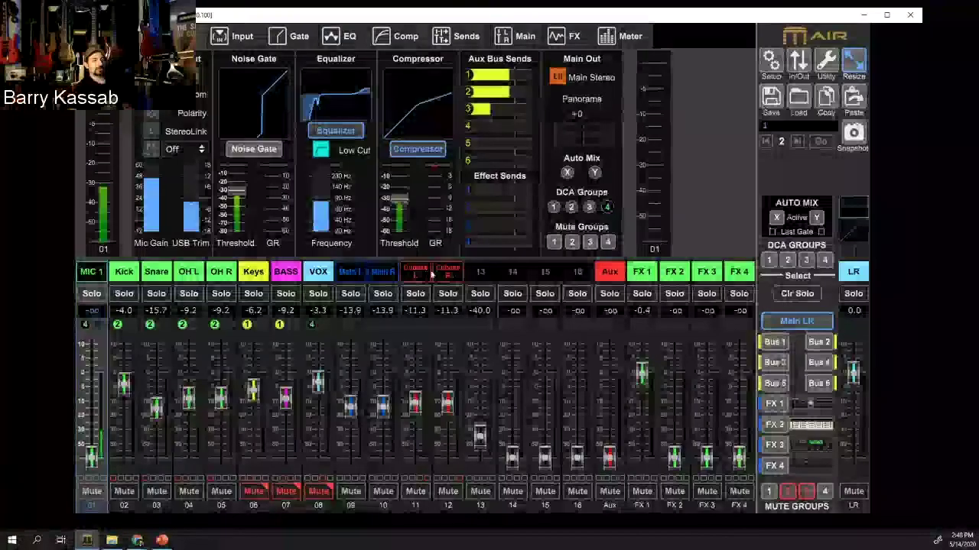
{"action": "left_click", "coordinate": [825, 491]}
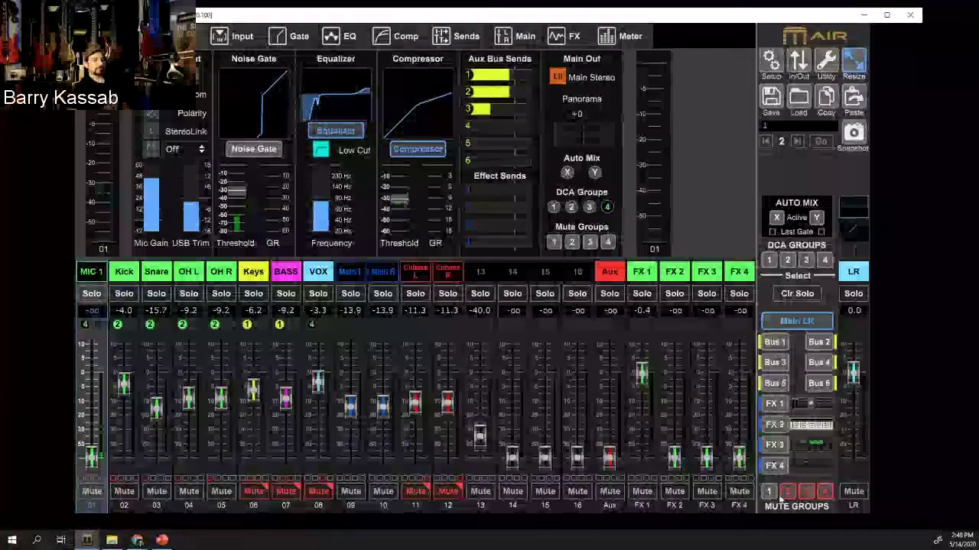
{"action": "left_click", "coordinate": [769, 491]}
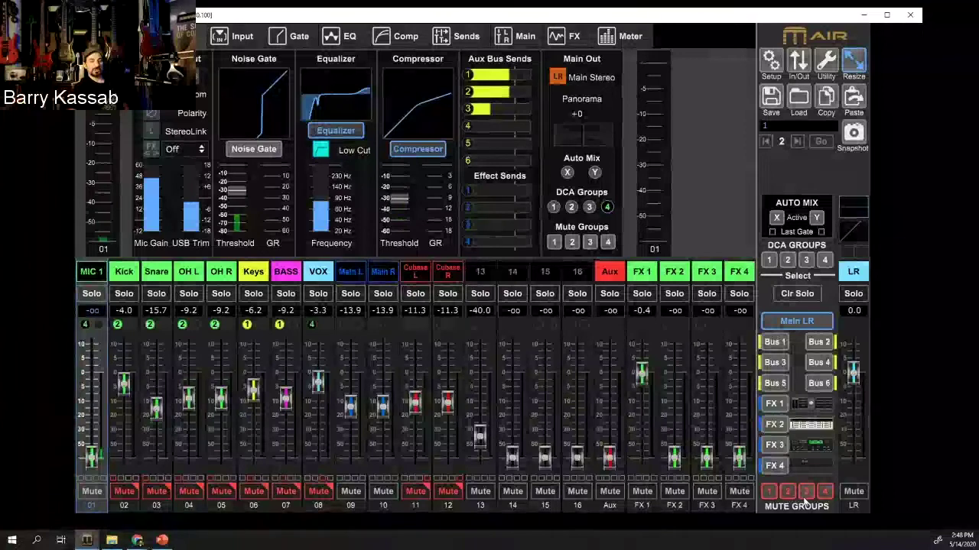
Deactivate all four mute groups
{"action": "left_click", "coordinate": [770, 494]}
{"action": "left_click", "coordinate": [805, 491]}
{"action": "left_click", "coordinate": [825, 492]}
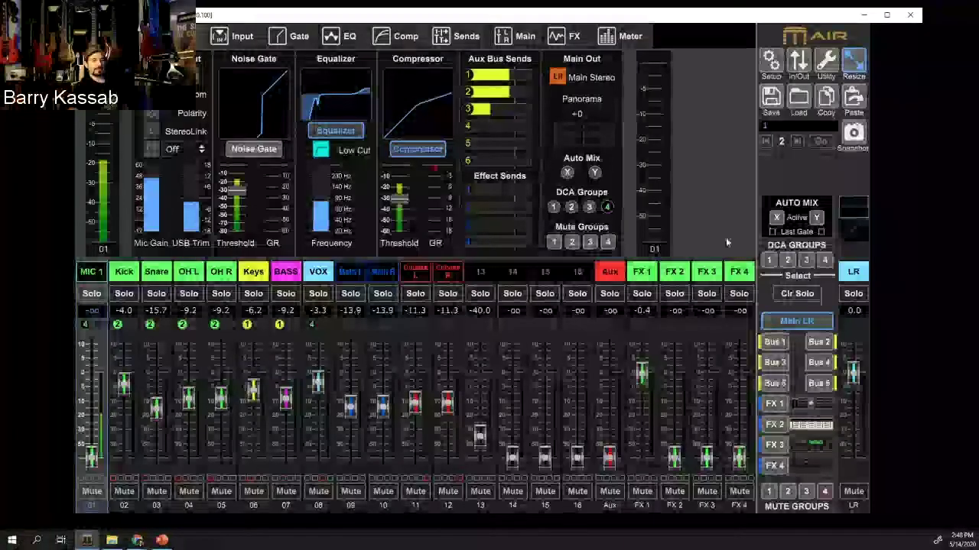
Bring up the masters of DCA groups 1, 2, 3 and 4 one after another, and return to DCA group 1
{"action": "left_click", "coordinate": [769, 261]}
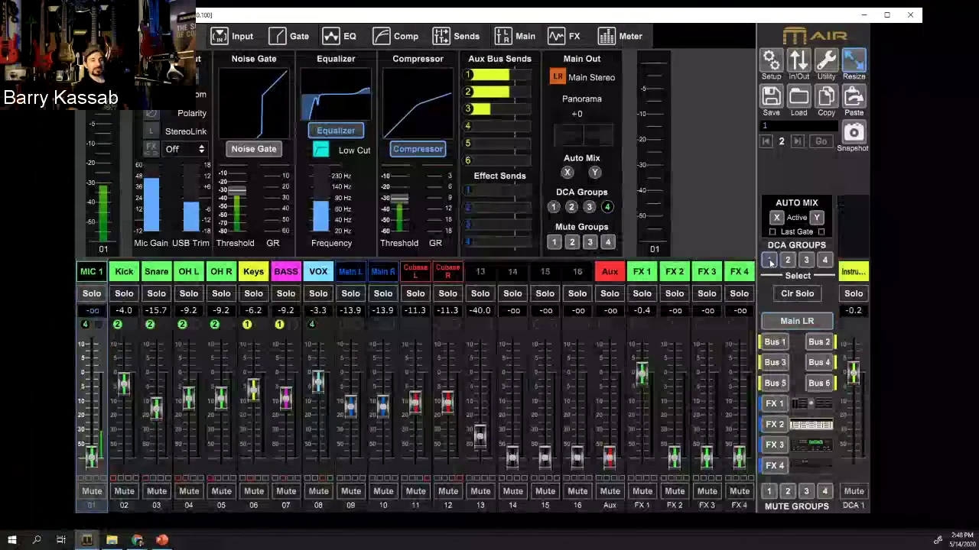
{"action": "left_click", "coordinate": [787, 262]}
{"action": "left_click", "coordinate": [807, 261]}
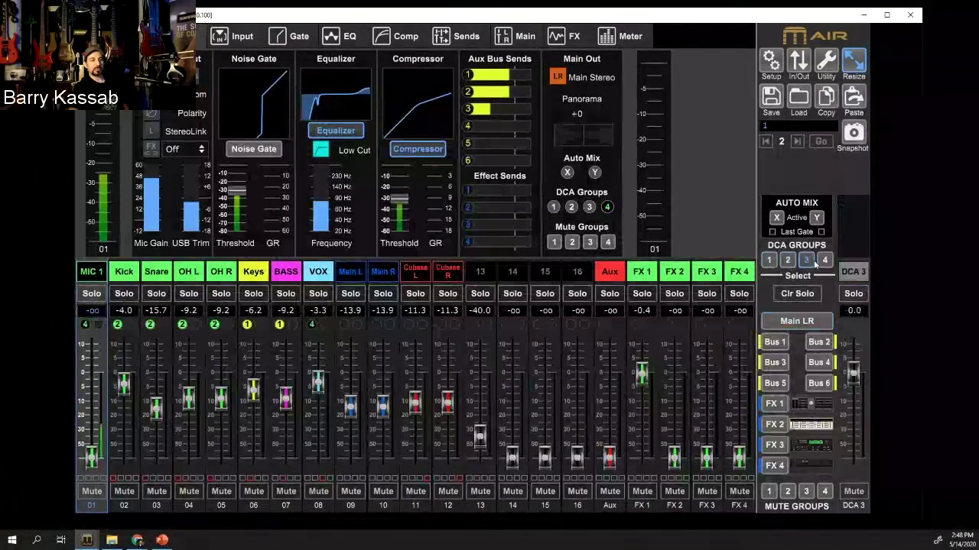
{"action": "left_click", "coordinate": [821, 260]}
{"action": "left_click", "coordinate": [770, 261]}
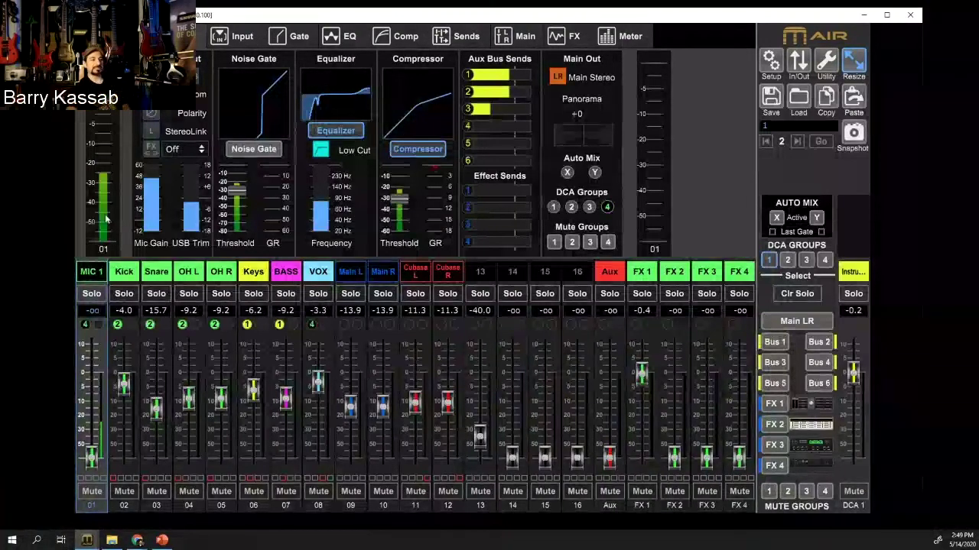
Lower the Snare channel level to about -17.1 dB and the Drums DCA master to about -4.5 dB
{"action": "left_click_drag", "start_coordinate": [157, 413], "coordinate": [157, 418]}
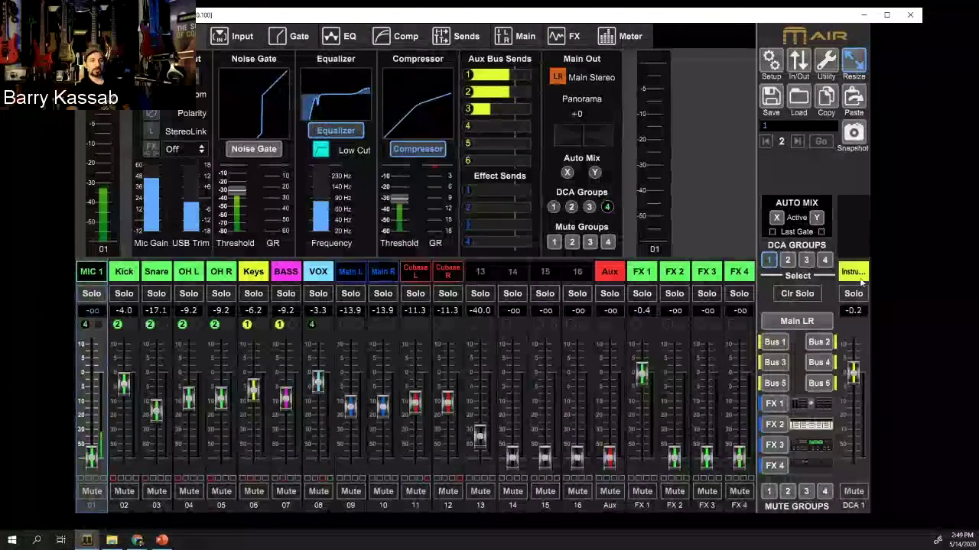
{"action": "left_click", "coordinate": [787, 261]}
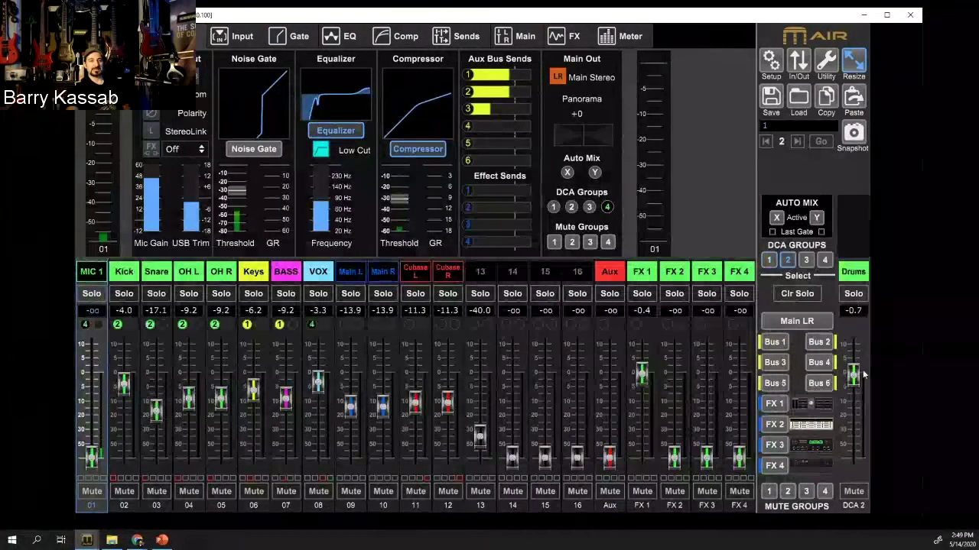
{"action": "left_click_drag", "start_coordinate": [854, 380], "coordinate": [854, 391]}
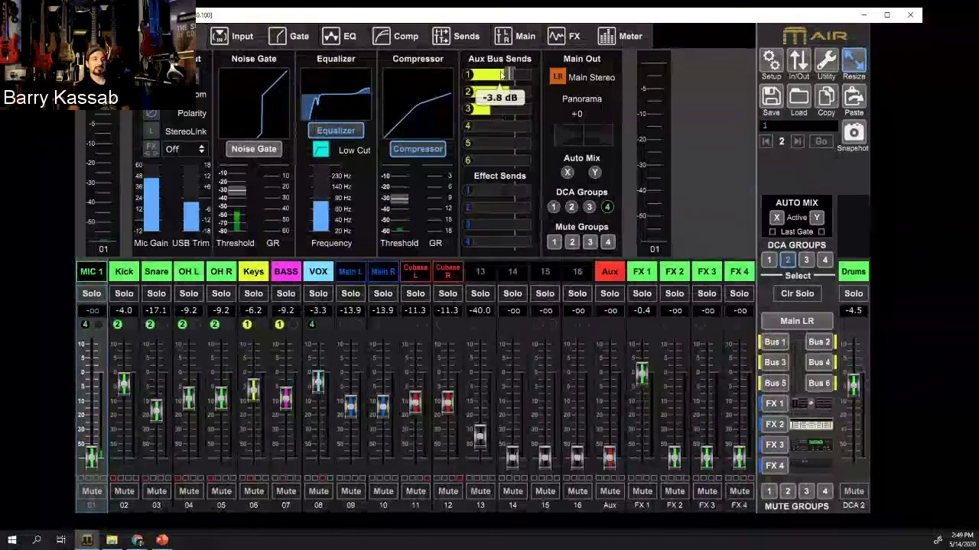
Check the sends, panorama and group assignments of OH R, OH L, VOX, BASS and Keys, and reselect MIC 1
{"action": "mouse_move", "coordinate": [511, 197]}
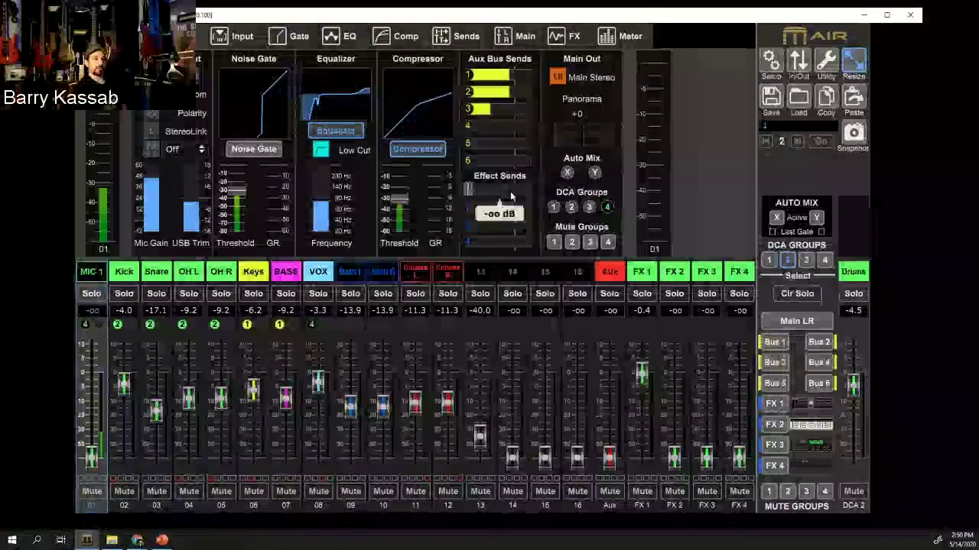
{"action": "mouse_move", "coordinate": [563, 132]}
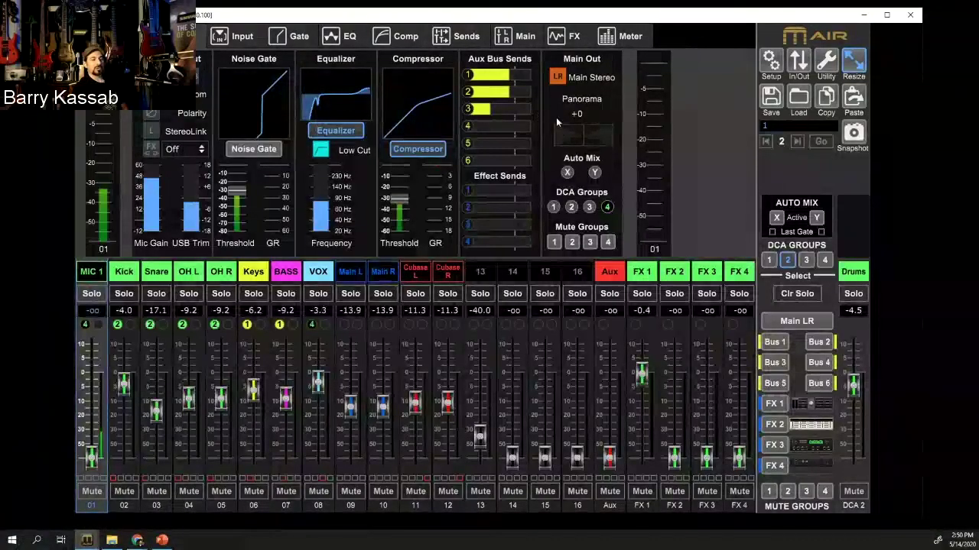
{"action": "mouse_move", "coordinate": [605, 147]}
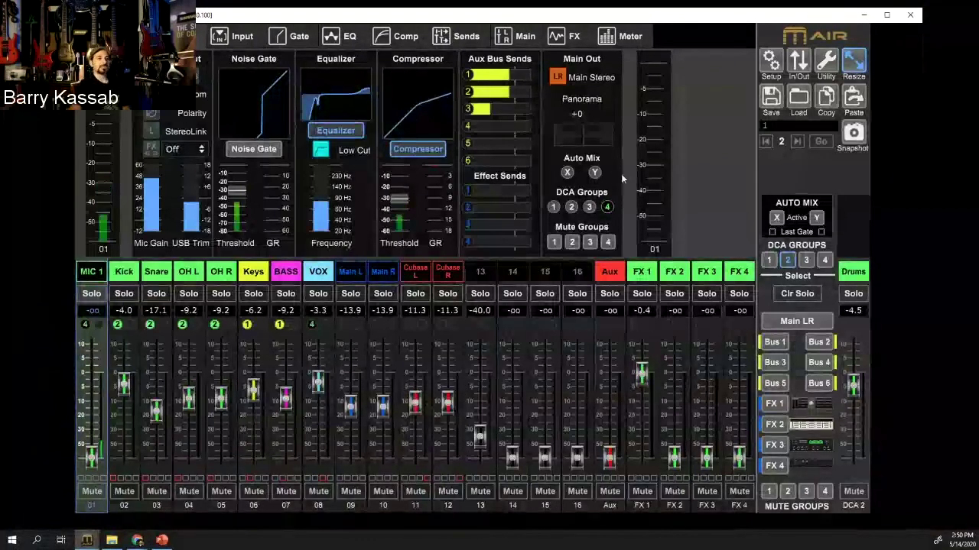
{"action": "mouse_move", "coordinate": [581, 148]}
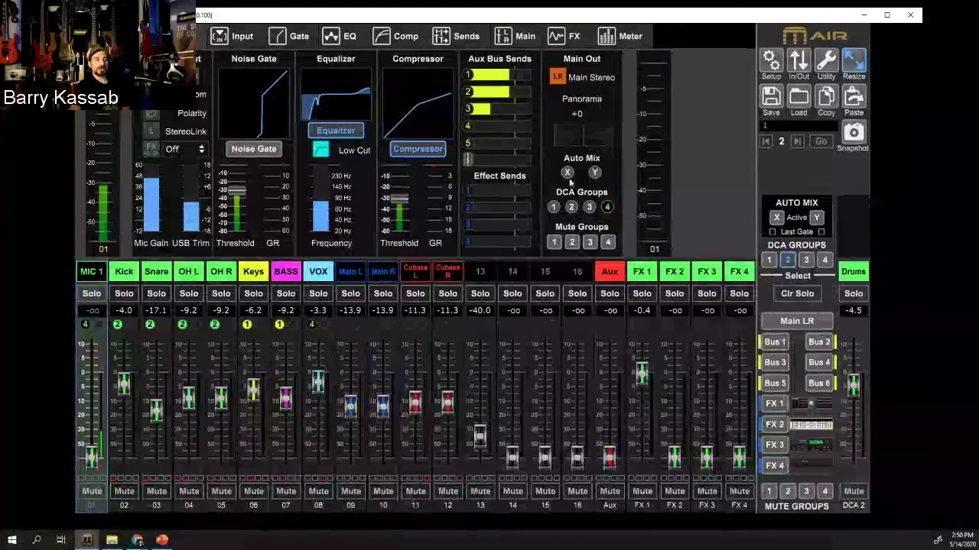
{"action": "left_click", "coordinate": [216, 276]}
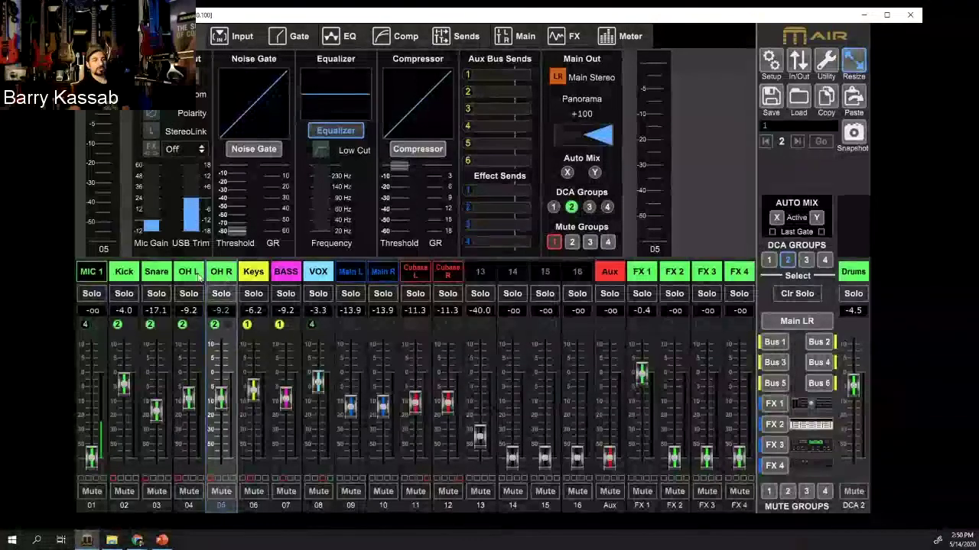
{"action": "left_click", "coordinate": [199, 278]}
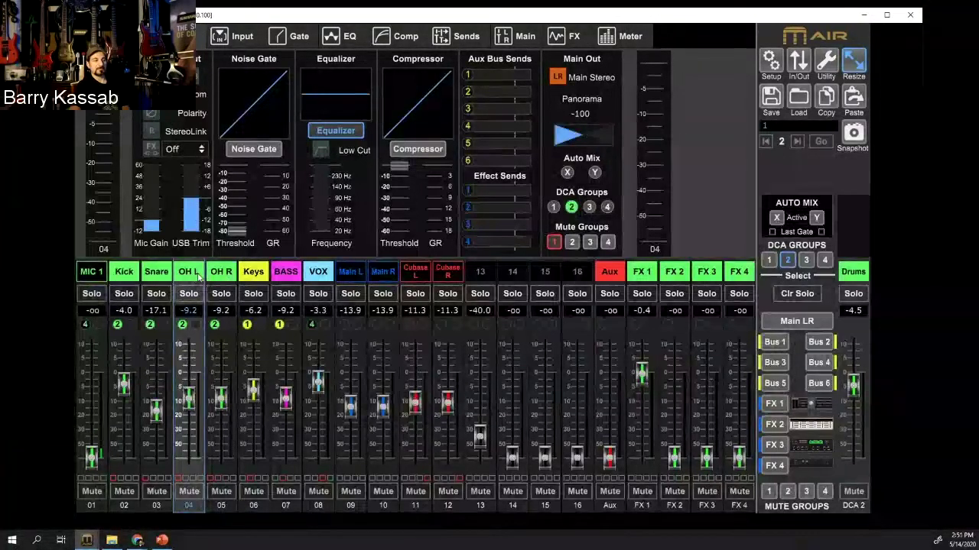
{"action": "left_click", "coordinate": [318, 280]}
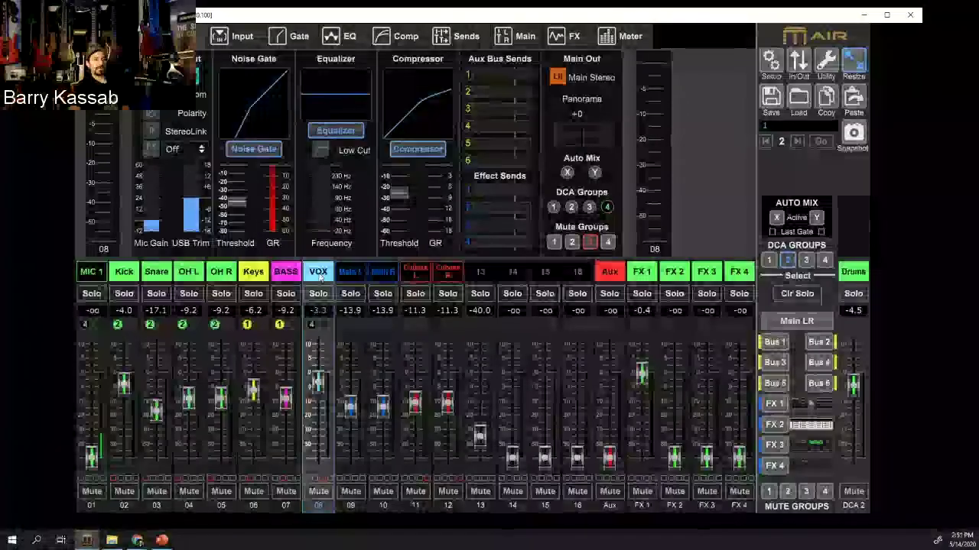
{"action": "left_click", "coordinate": [293, 278]}
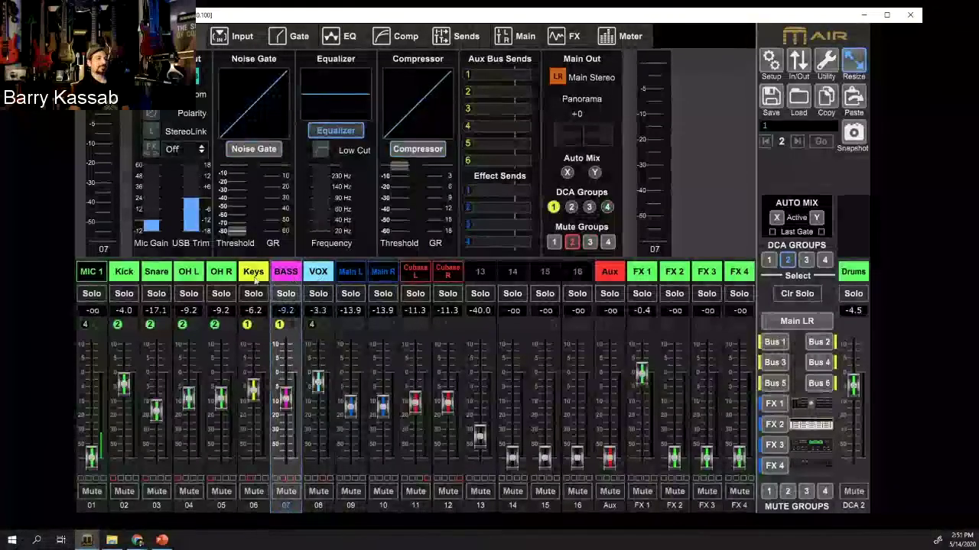
{"action": "left_click", "coordinate": [255, 278]}
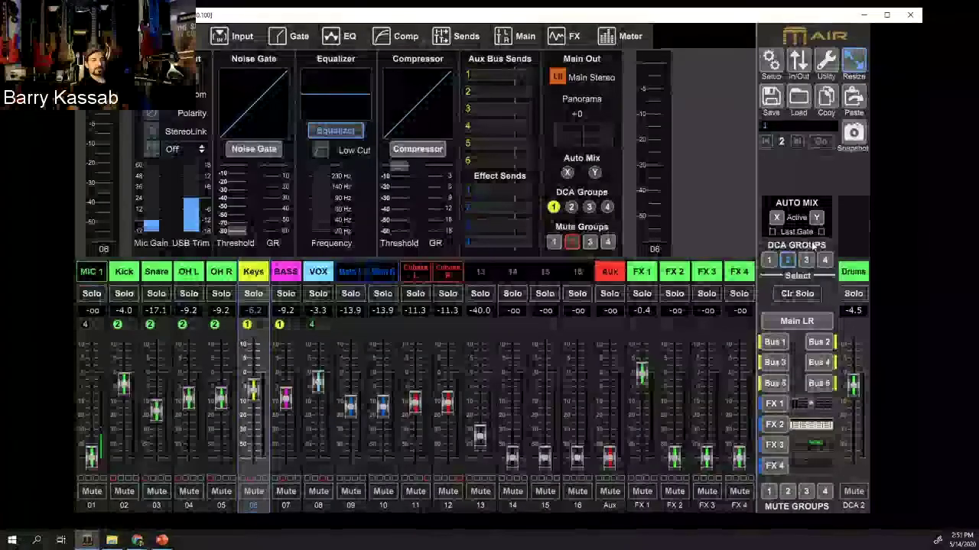
{"action": "left_click", "coordinate": [96, 274]}
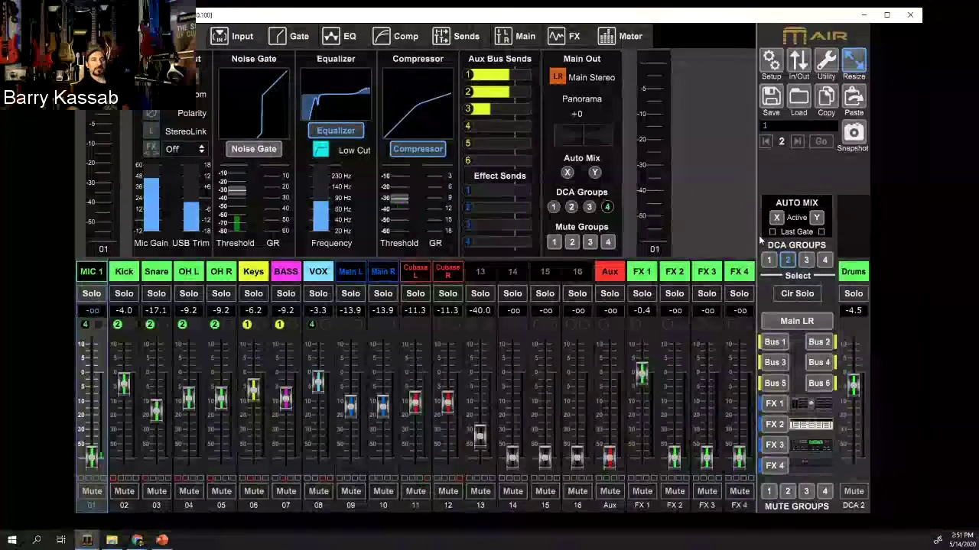
Show the meter overview for all inputs and outputs, and toggle solo on and off for MIC 1 and the Drums DCA
{"action": "left_click", "coordinate": [568, 172]}
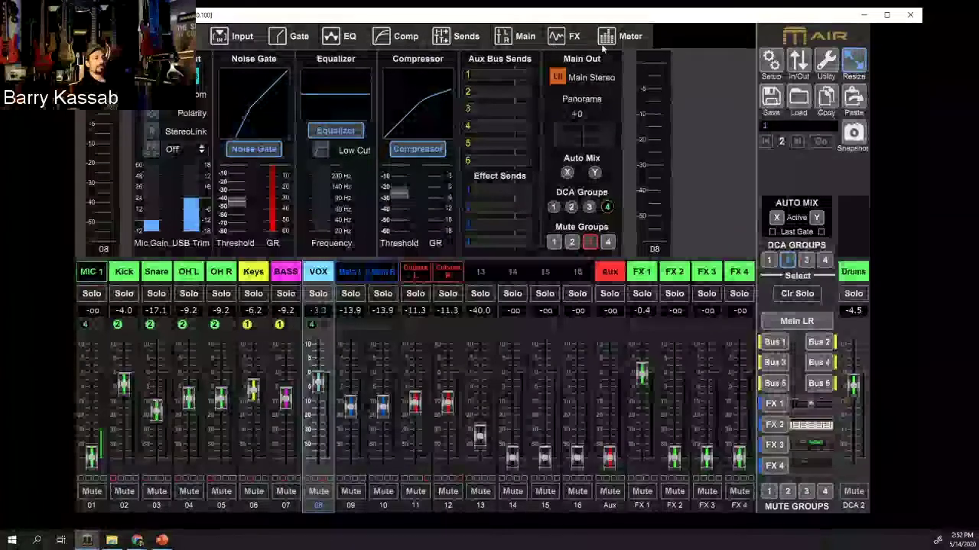
{"action": "left_click", "coordinate": [627, 36]}
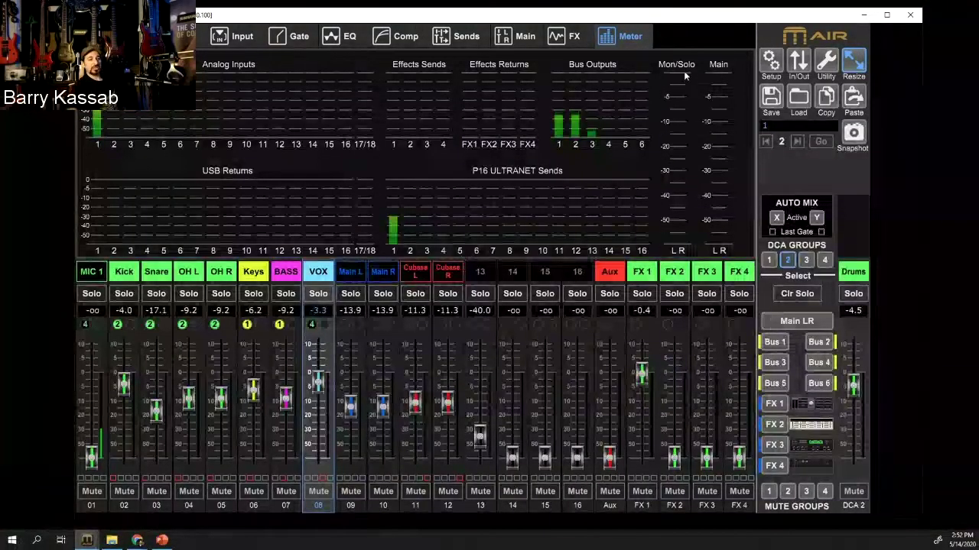
{"action": "left_click", "coordinate": [91, 293]}
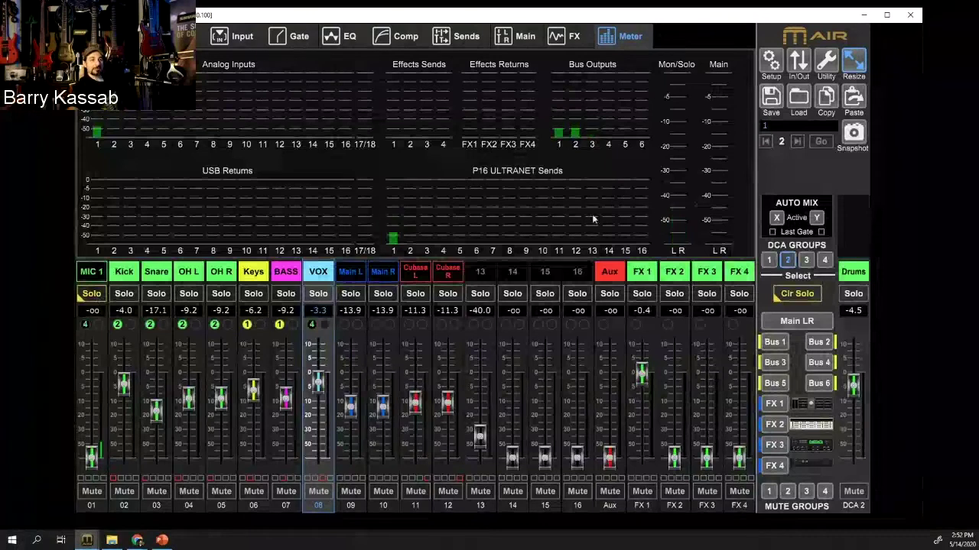
{"action": "left_click", "coordinate": [92, 294]}
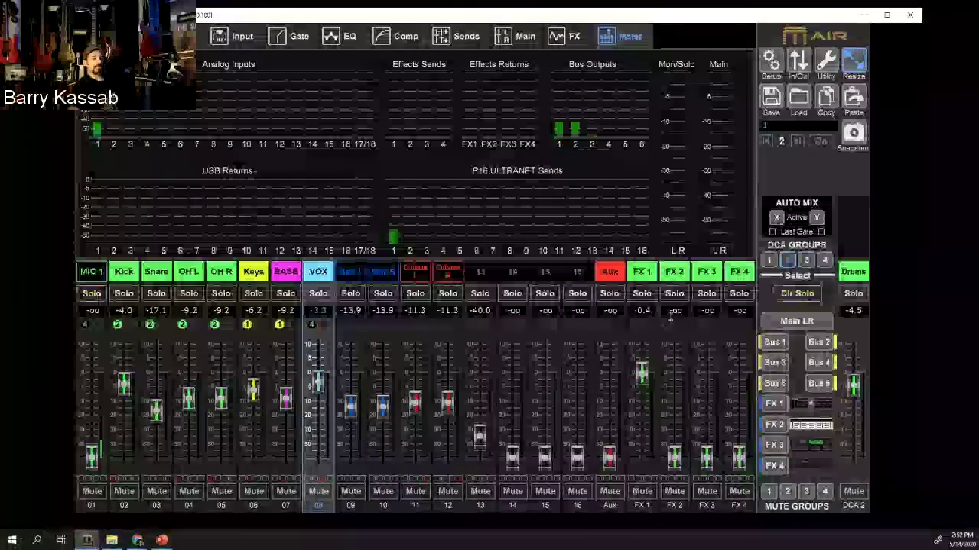
{"action": "left_click", "coordinate": [853, 294]}
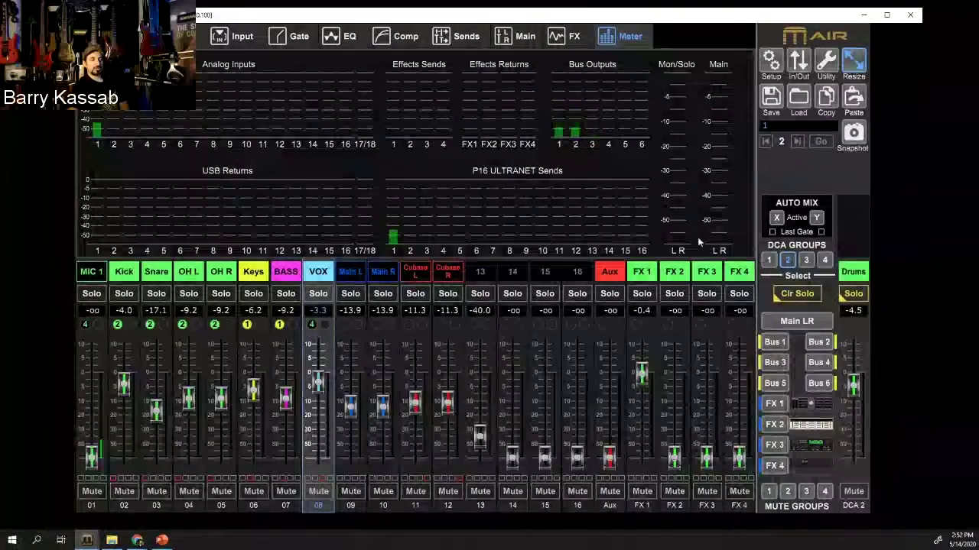
{"action": "left_click", "coordinate": [853, 294]}
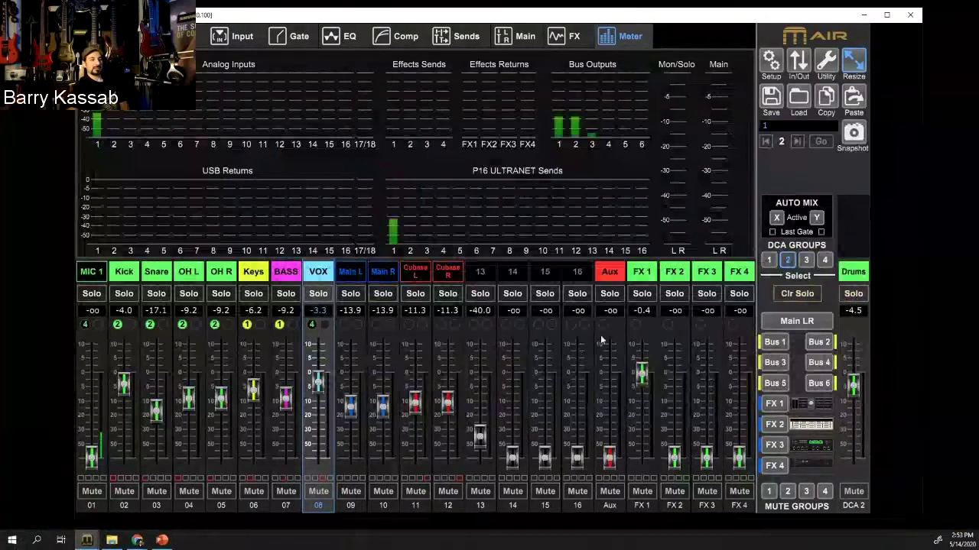
Show the effects rack and inspect the editors of FX 1 Vintage Room, FX 2 Hall Reverb and FX 4 Dimensional Chorus
{"action": "left_click", "coordinate": [568, 36]}
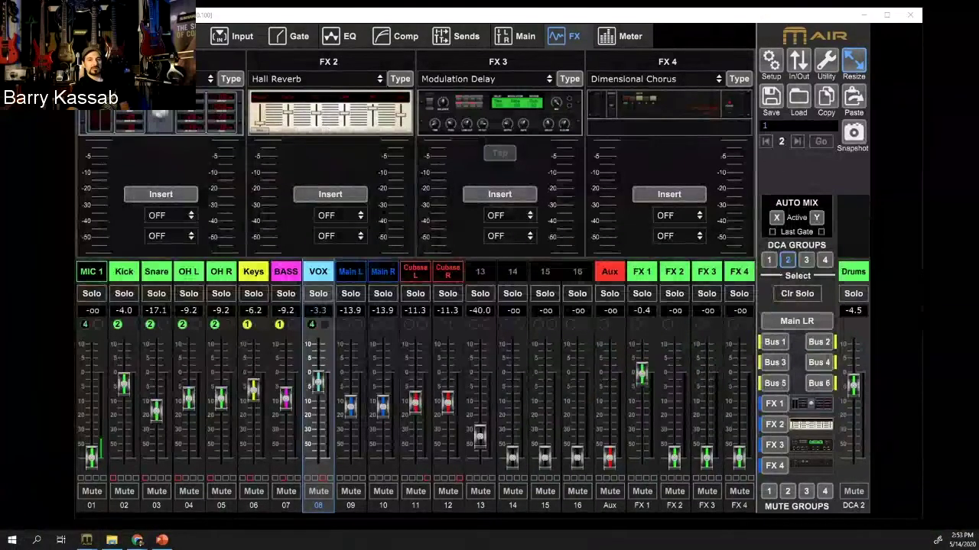
{"action": "left_click", "coordinate": [160, 115]}
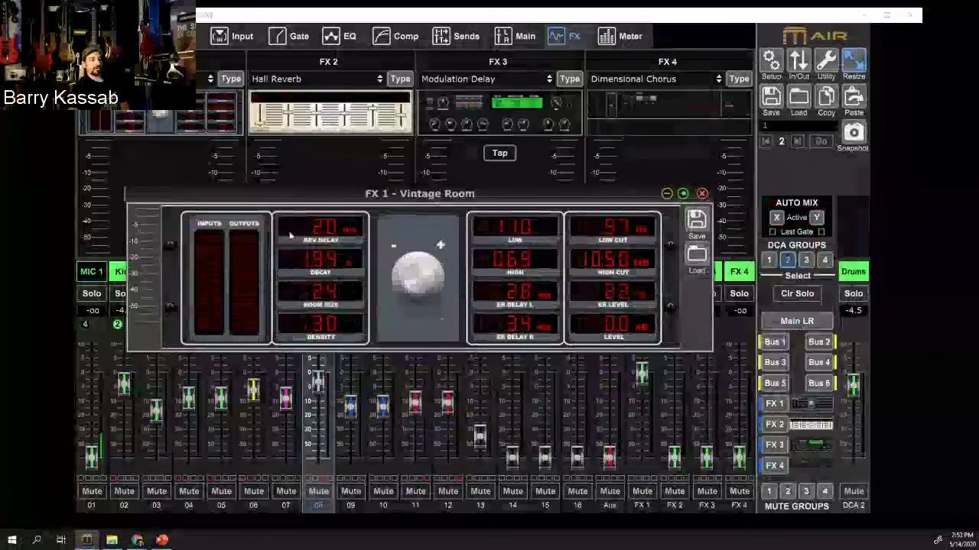
{"action": "left_click", "coordinate": [358, 117]}
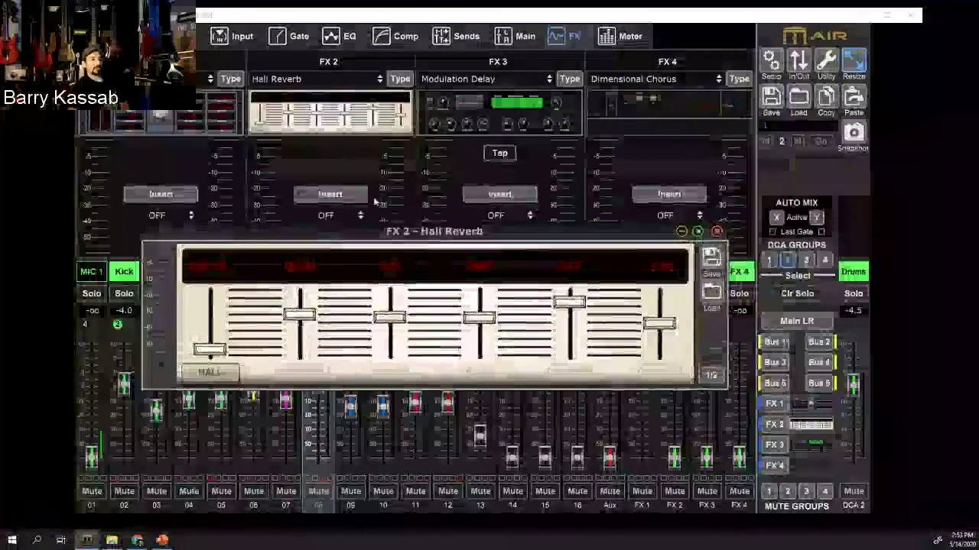
{"action": "left_click", "coordinate": [463, 81]}
{"action": "left_click", "coordinate": [463, 80]}
{"action": "left_click", "coordinate": [463, 77]}
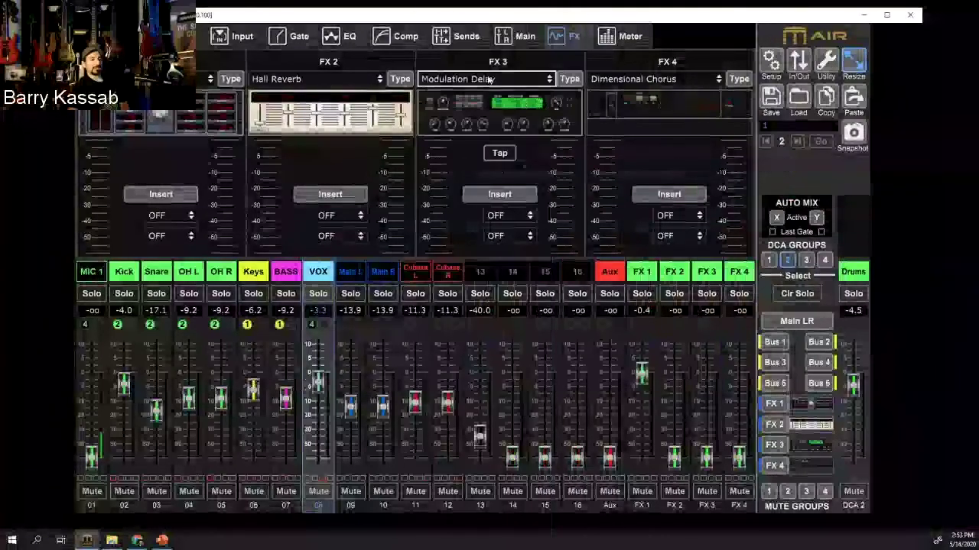
{"action": "left_click", "coordinate": [688, 103]}
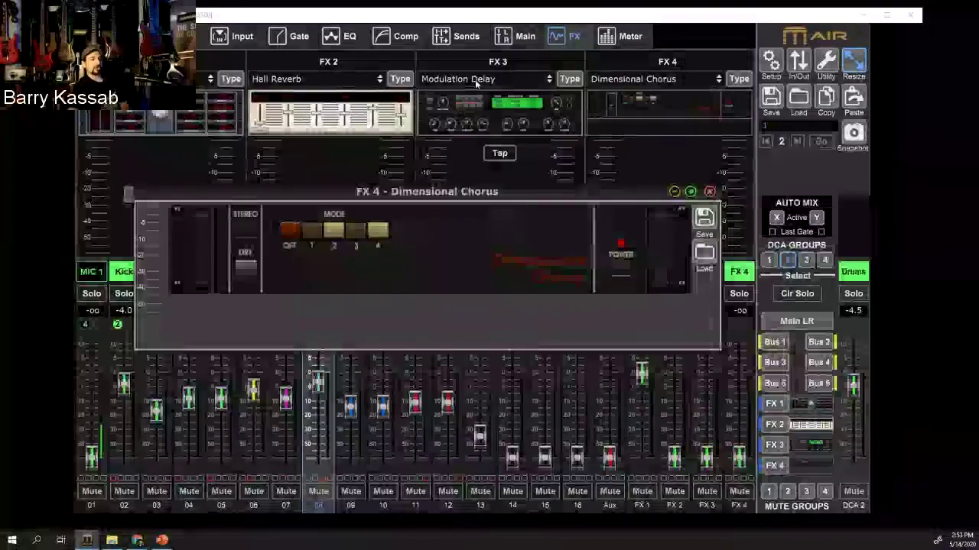
Load the Wave Designer into effect slot FX 3, inspect its editor and close it
{"action": "left_click", "coordinate": [473, 79]}
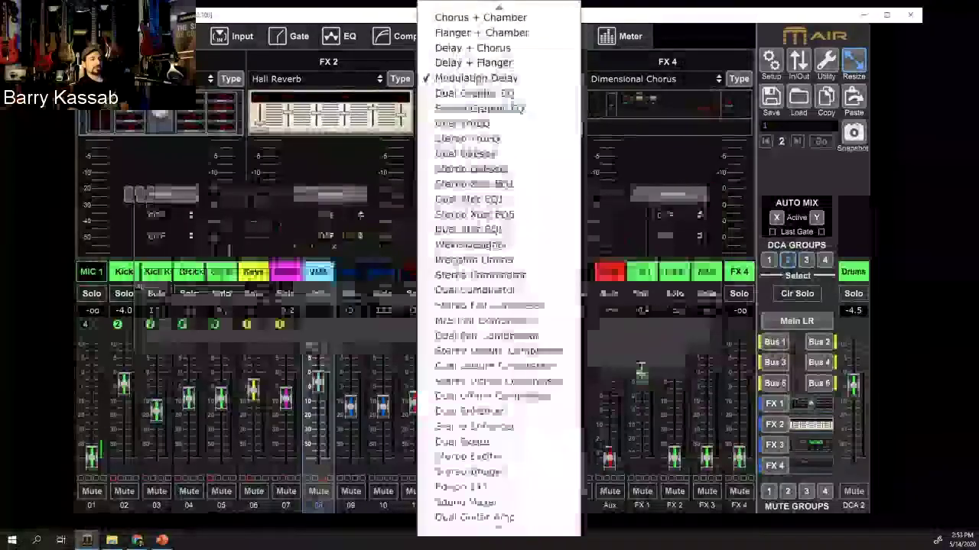
{"action": "left_click", "coordinate": [505, 244]}
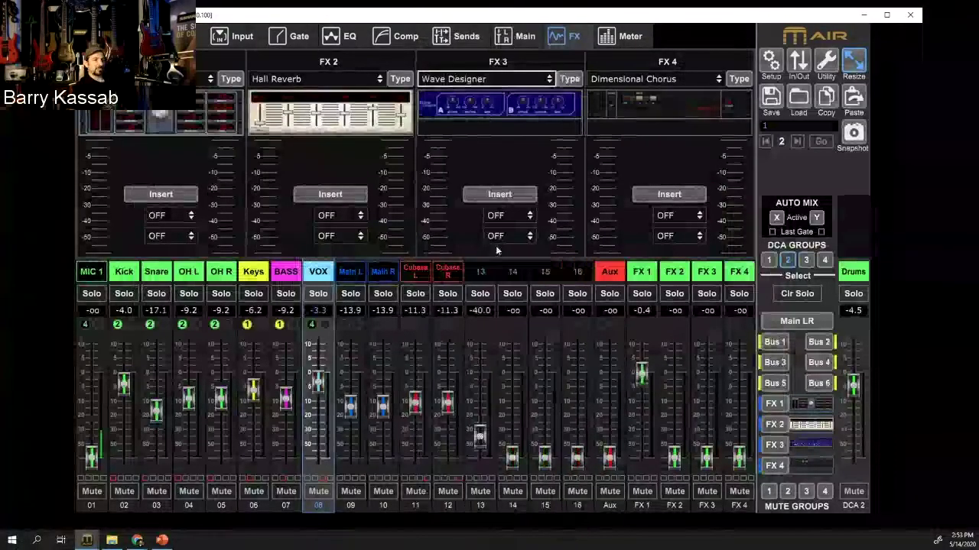
{"action": "left_click", "coordinate": [509, 113]}
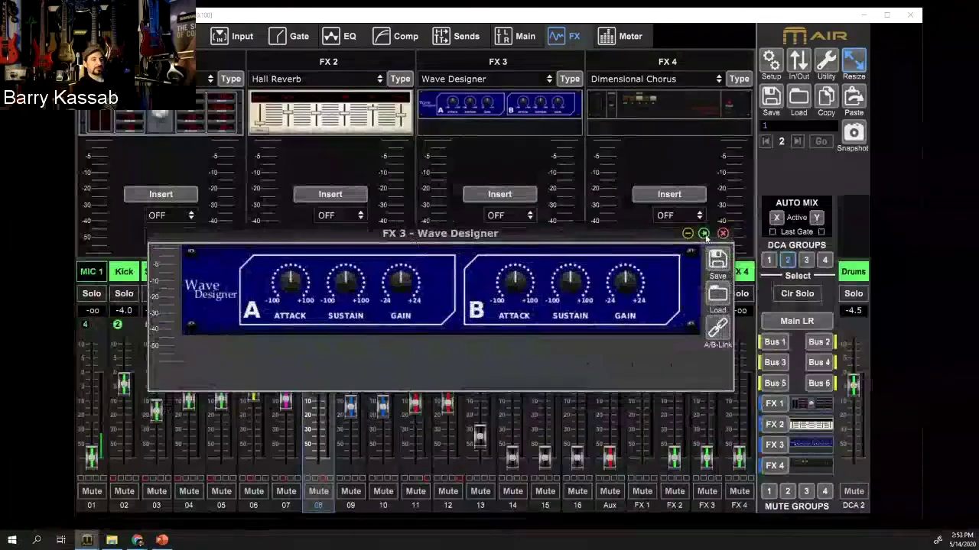
{"action": "left_click", "coordinate": [723, 234]}
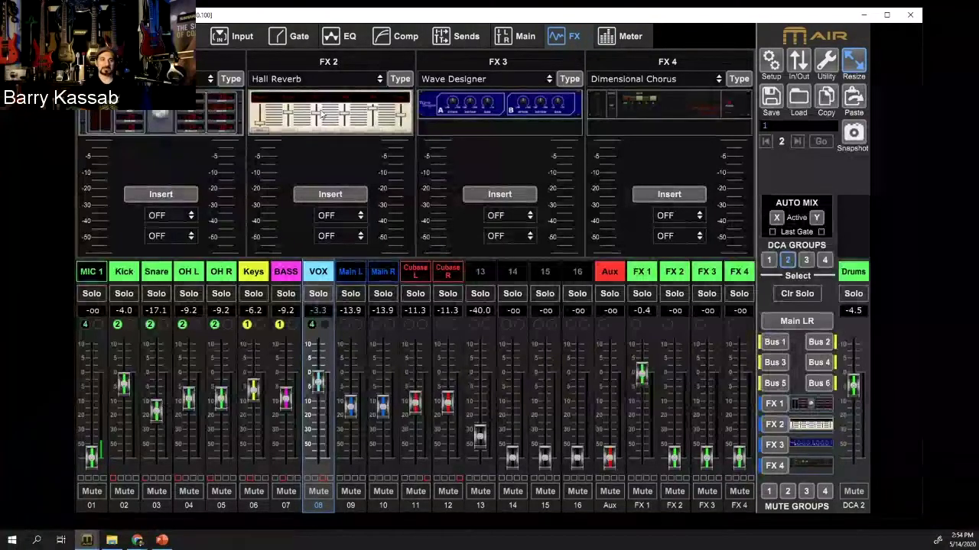
Load the Dual Graphic EQ into effect slot FX 3 and open its editor
{"action": "left_click", "coordinate": [539, 79]}
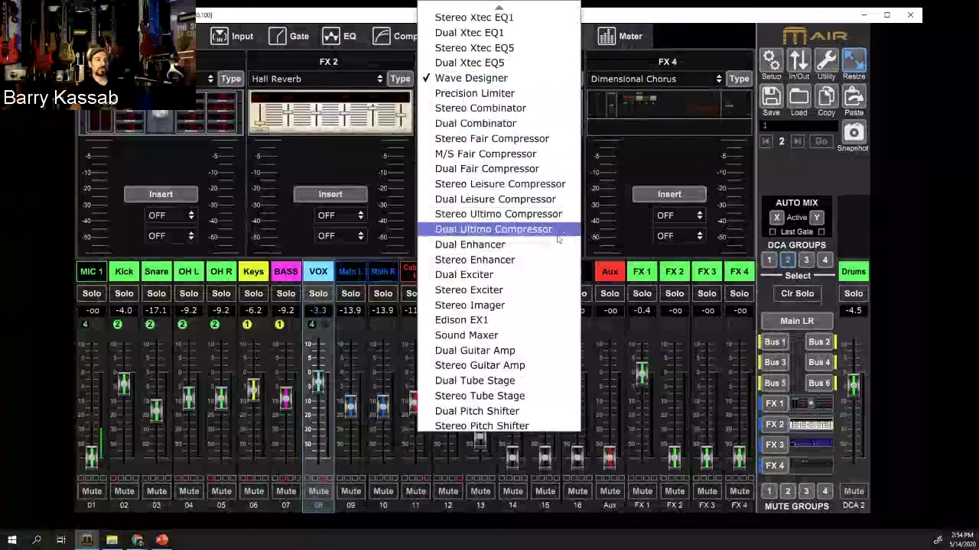
{"action": "scroll", "coordinate": [555, 243], "scroll_direction": "up", "scroll_amount": 3}
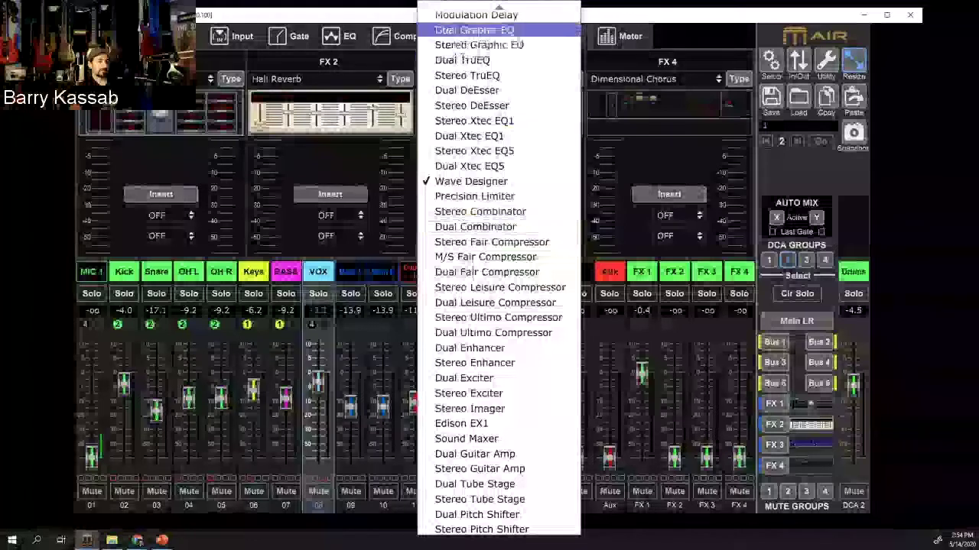
{"action": "left_click", "coordinate": [509, 31]}
{"action": "left_click", "coordinate": [509, 113]}
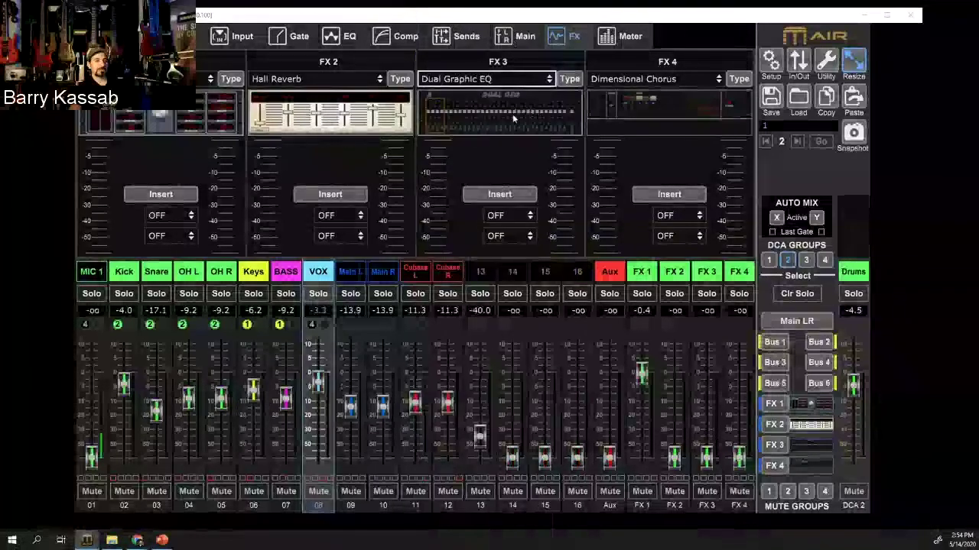
{"action": "left_click_drag", "start_coordinate": [523, 238], "coordinate": [546, 256]}
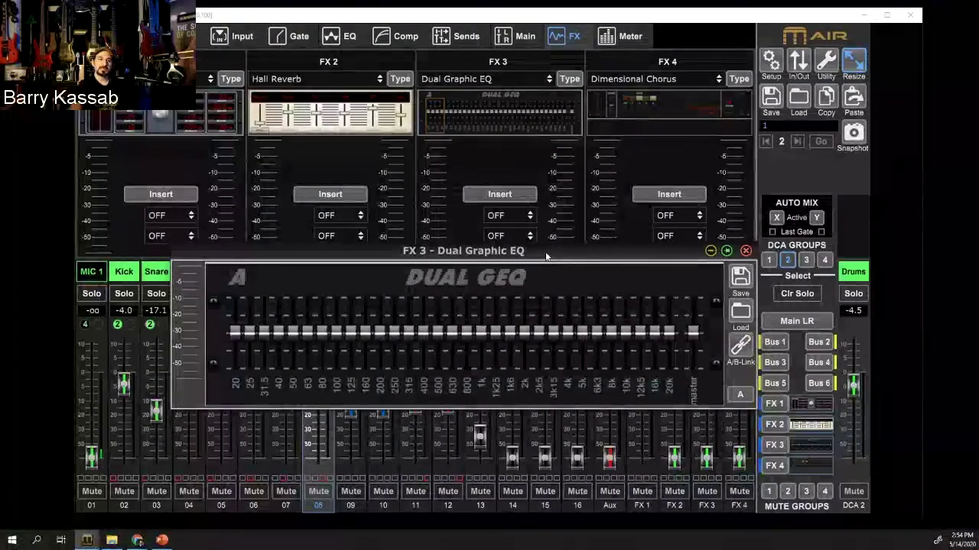
Close the Dual Graphic EQ editor, show the sends to Bus 1, and inspect the bus's channel overview and equalizer
{"action": "left_click", "coordinate": [747, 251]}
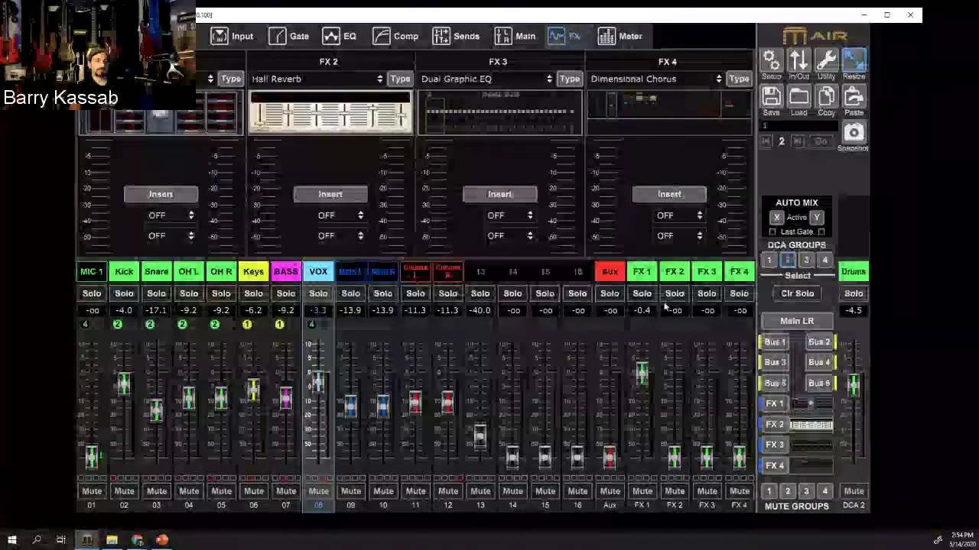
{"action": "left_click", "coordinate": [774, 342]}
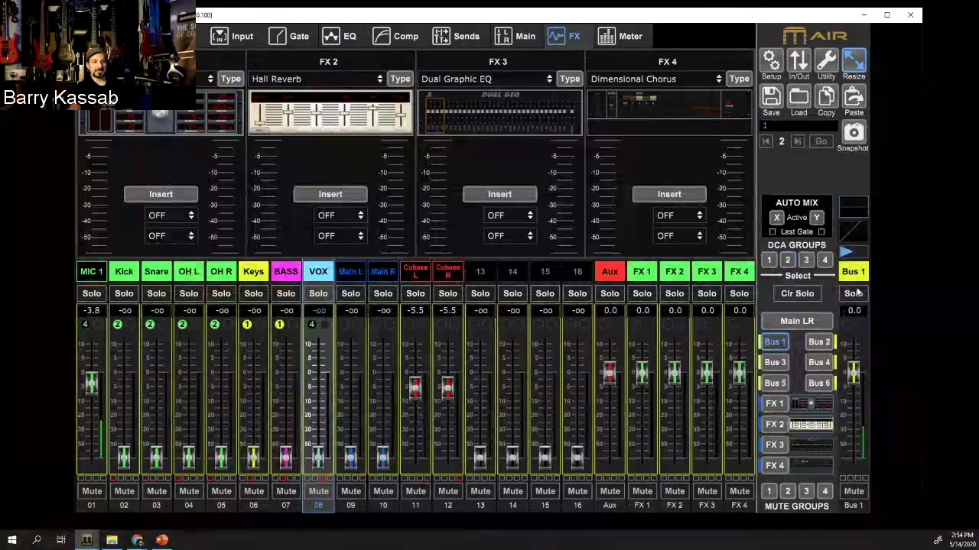
{"action": "left_click", "coordinate": [854, 313]}
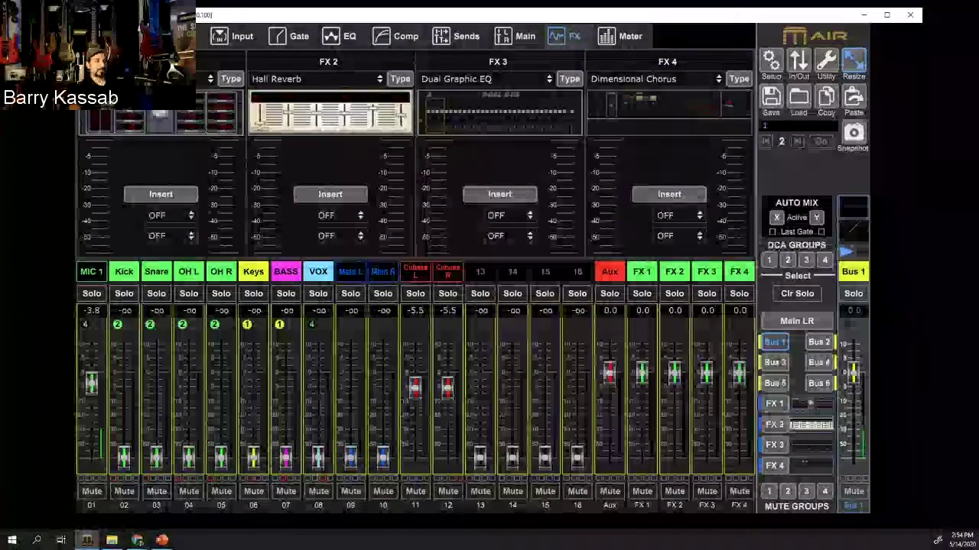
{"action": "left_click", "coordinate": [180, 36]}
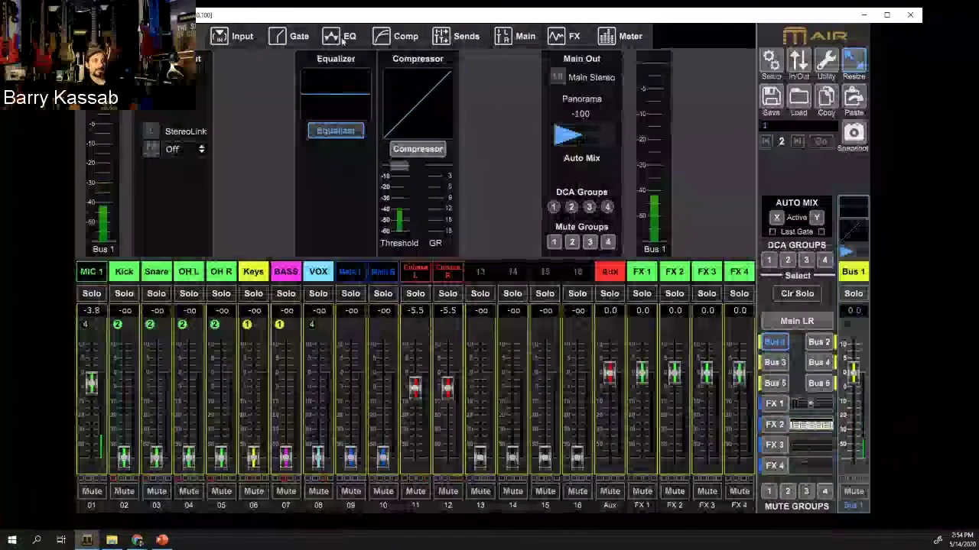
{"action": "left_click", "coordinate": [336, 100]}
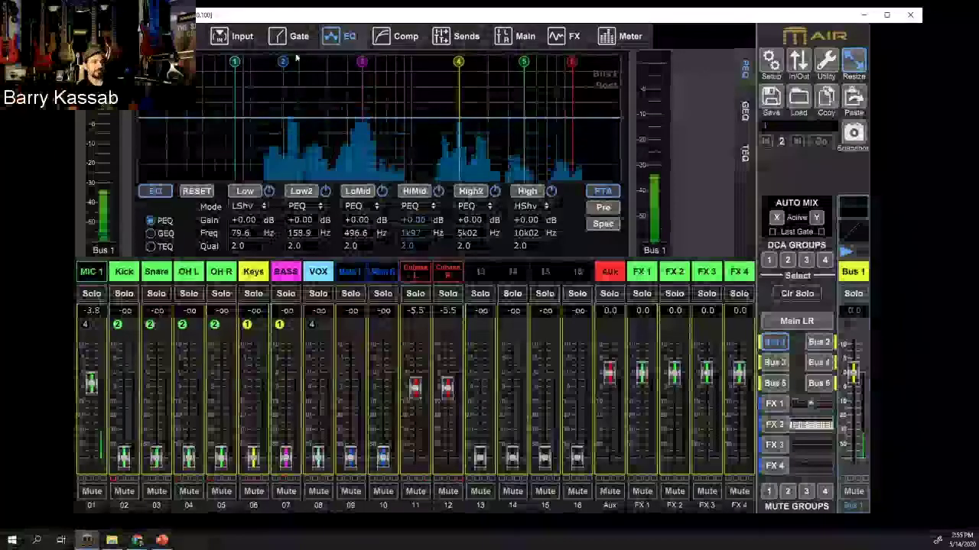
{"action": "left_click", "coordinate": [340, 36]}
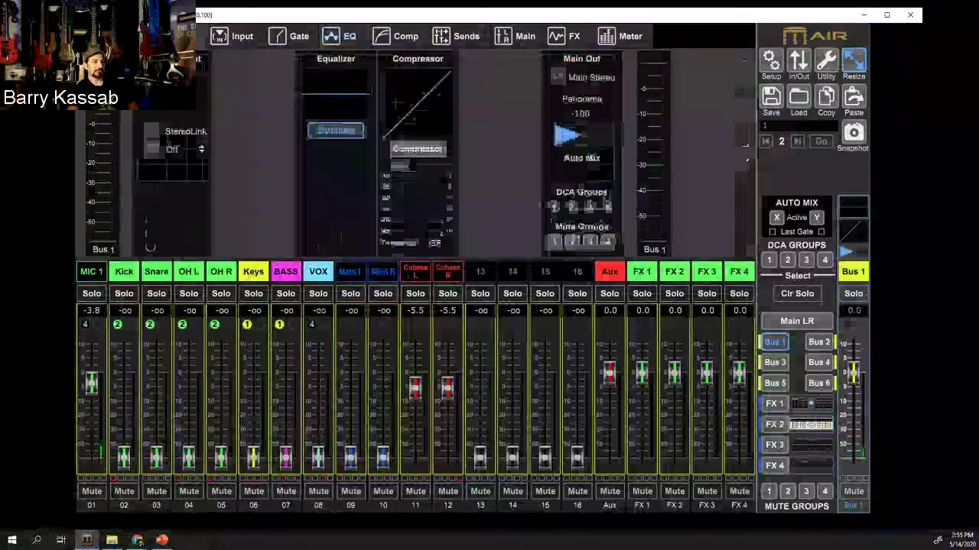
Inspect the effect insert options of Bus 1 without changing them, and return the faders to the Main LR mix
{"action": "left_click", "coordinate": [190, 150]}
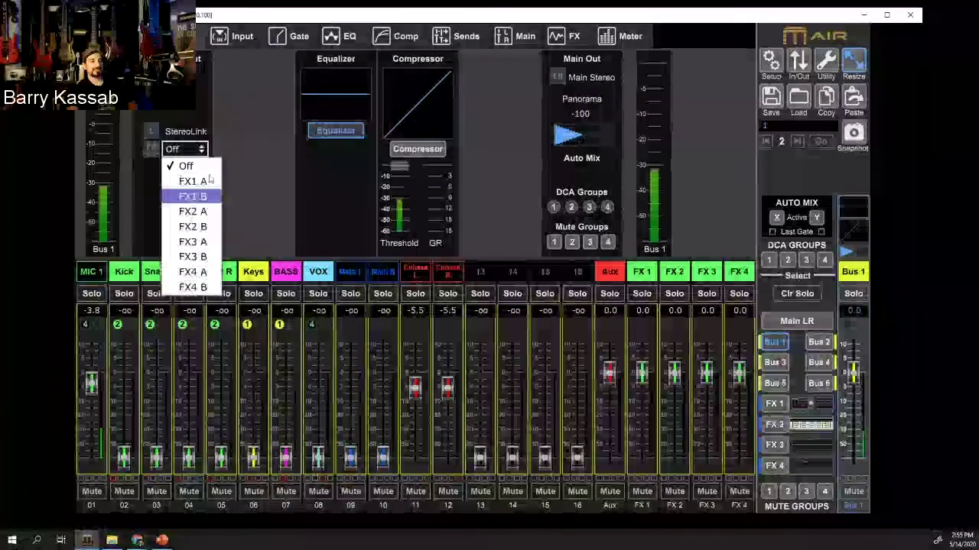
{"action": "left_click", "coordinate": [220, 114]}
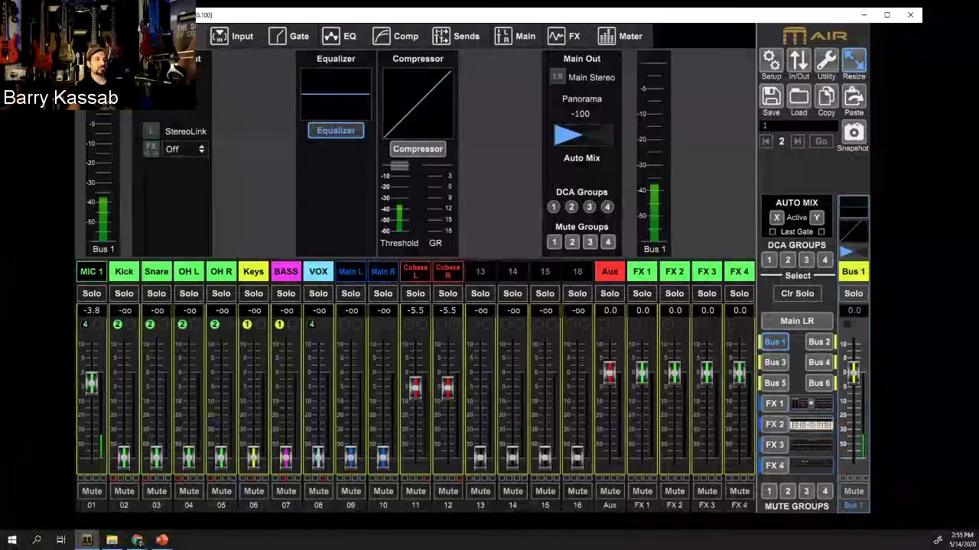
{"action": "left_click", "coordinate": [352, 104]}
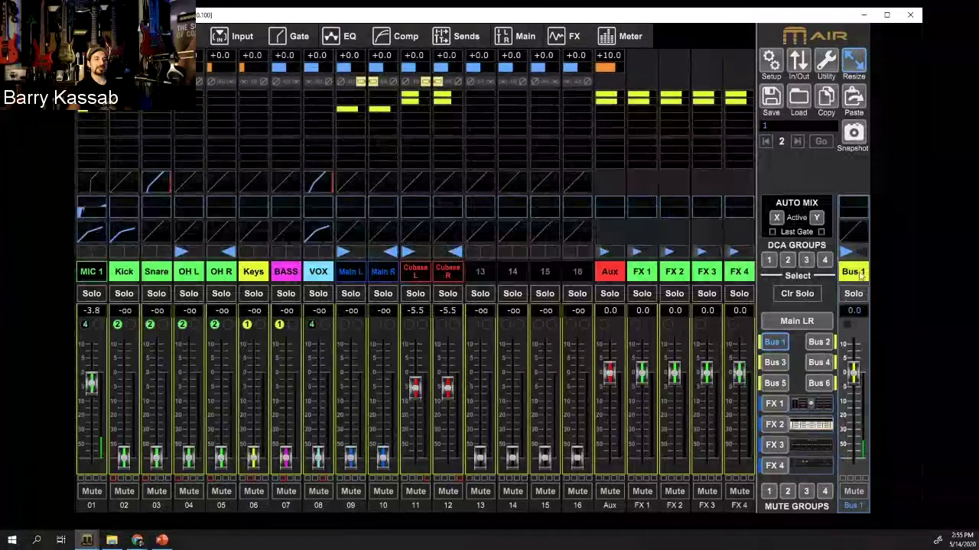
{"action": "left_click", "coordinate": [816, 322]}
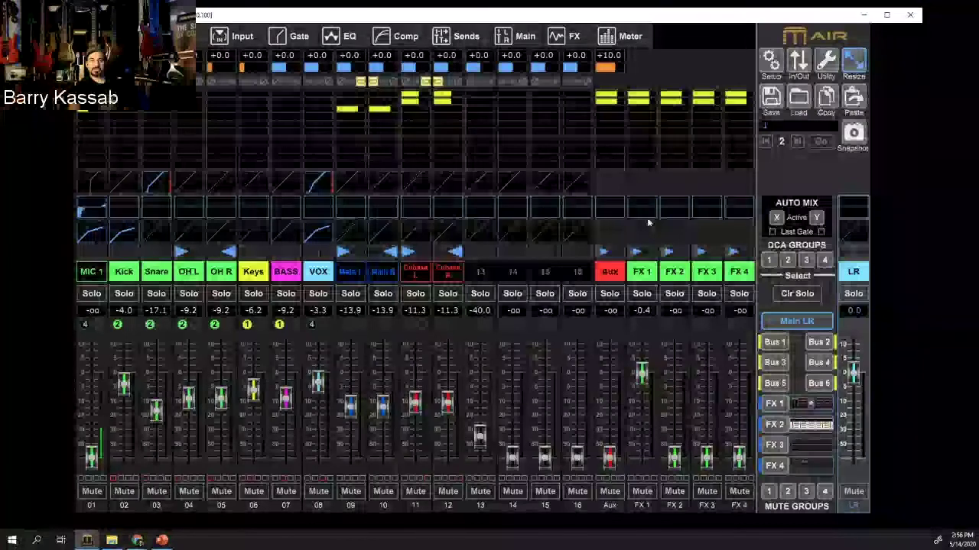
Minimize the mixer and close the FX 4, FX 2 and FX 1 editors to return to the presentation's title slide
{"action": "left_click", "coordinate": [864, 16]}
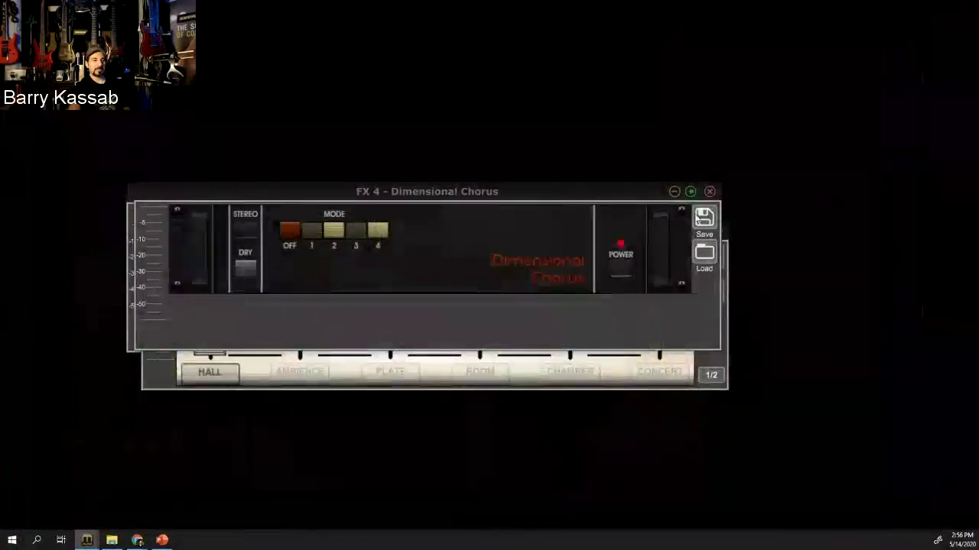
{"action": "left_click", "coordinate": [709, 192]}
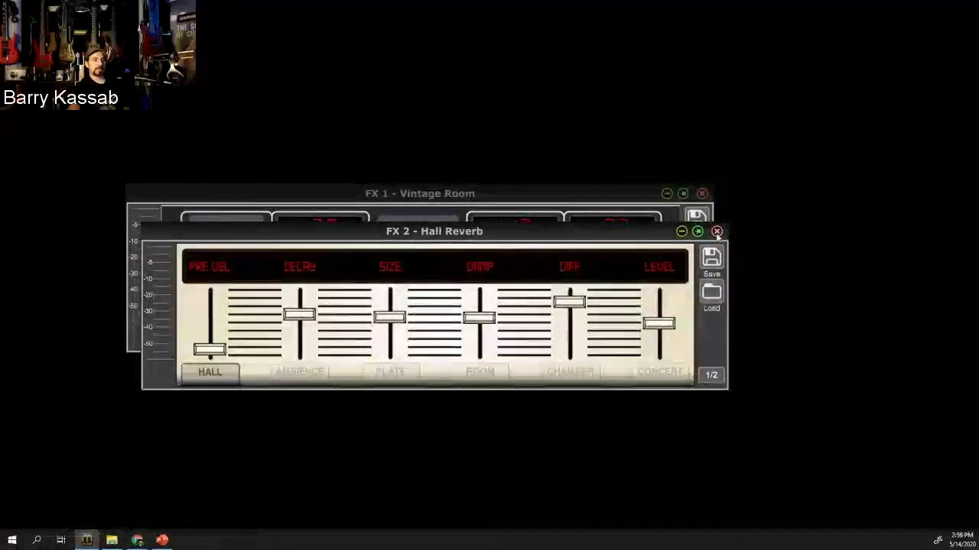
{"action": "left_click", "coordinate": [710, 230]}
{"action": "left_click", "coordinate": [703, 192]}
{"action": "key", "text": "b"}
{"action": "key", "text": "Home"}
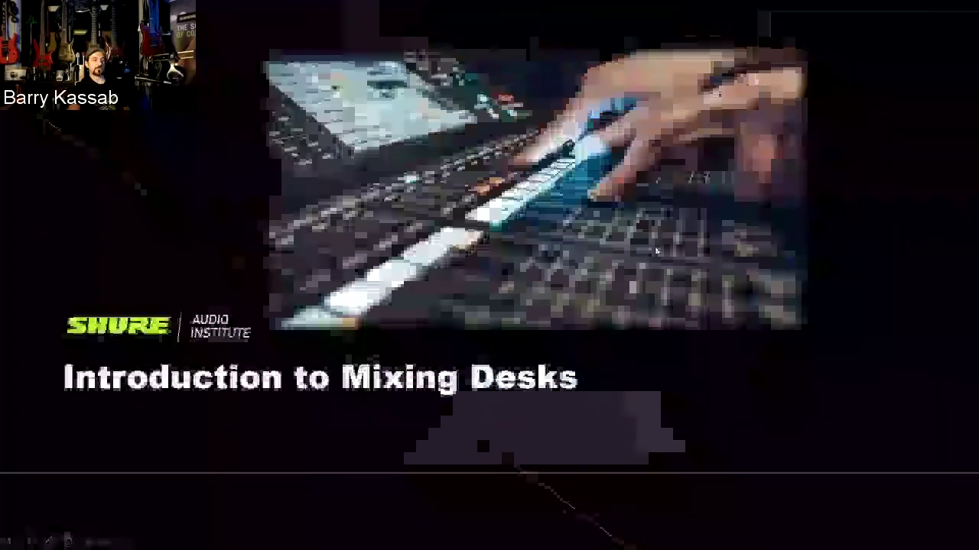